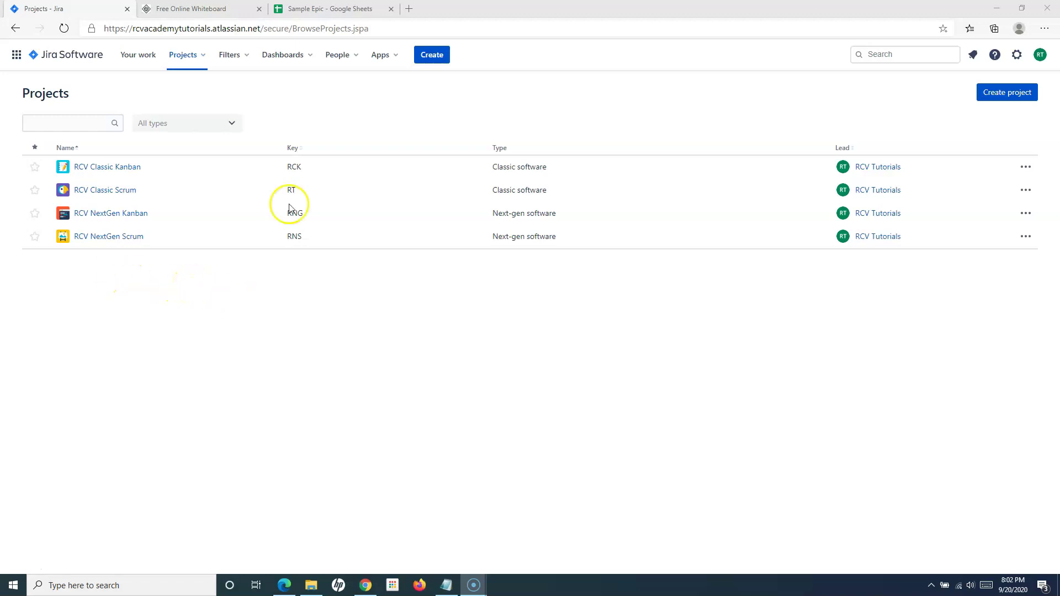
Examine the issue hierarchy on the whiteboard and the Portal Registration user stories in the Sample Epic spreadsheet
{"action": "left_click", "coordinate": [199, 10]}
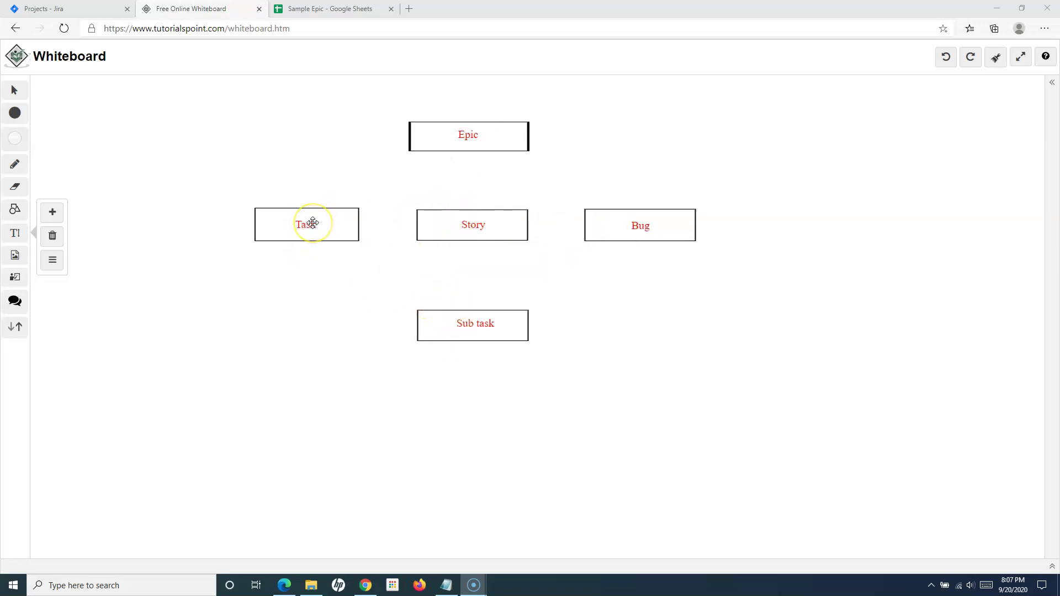
{"action": "left_click", "coordinate": [331, 9]}
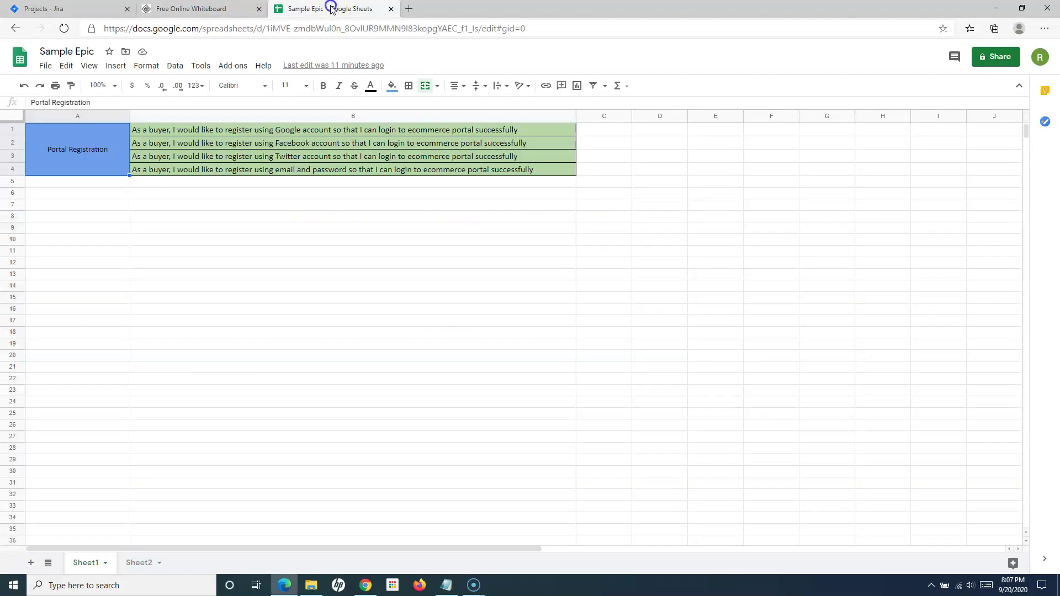
{"action": "left_click", "coordinate": [200, 131]}
{"action": "left_click", "coordinate": [186, 141]}
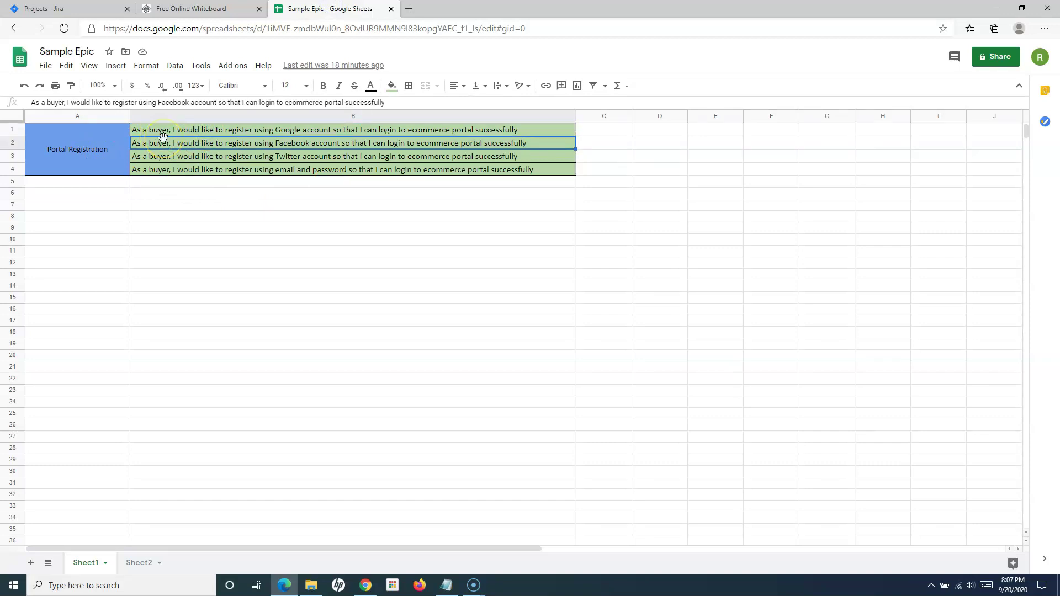
{"action": "left_click", "coordinate": [172, 133]}
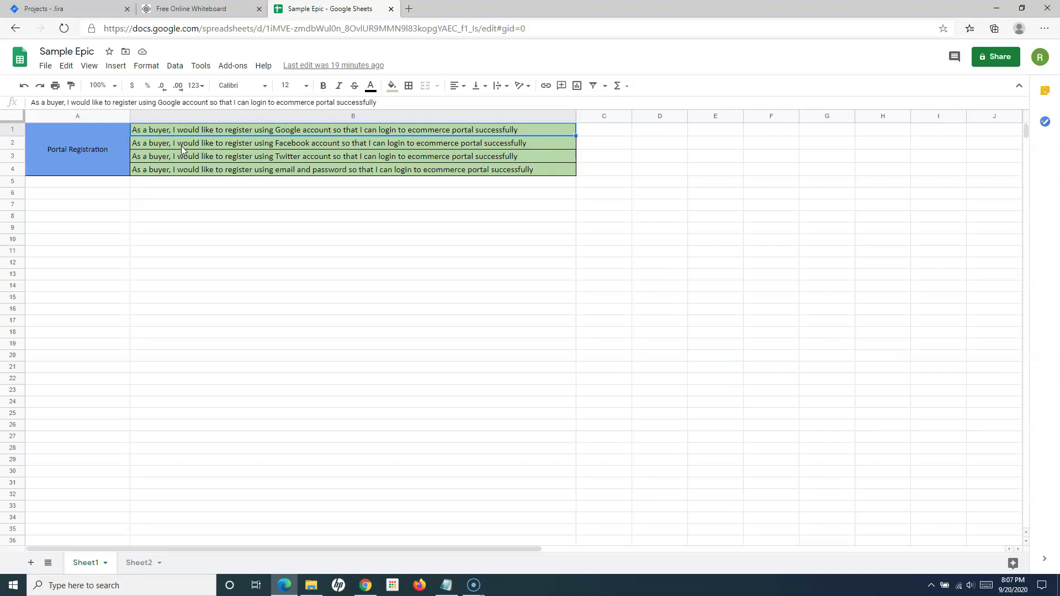
{"action": "left_click", "coordinate": [181, 146]}
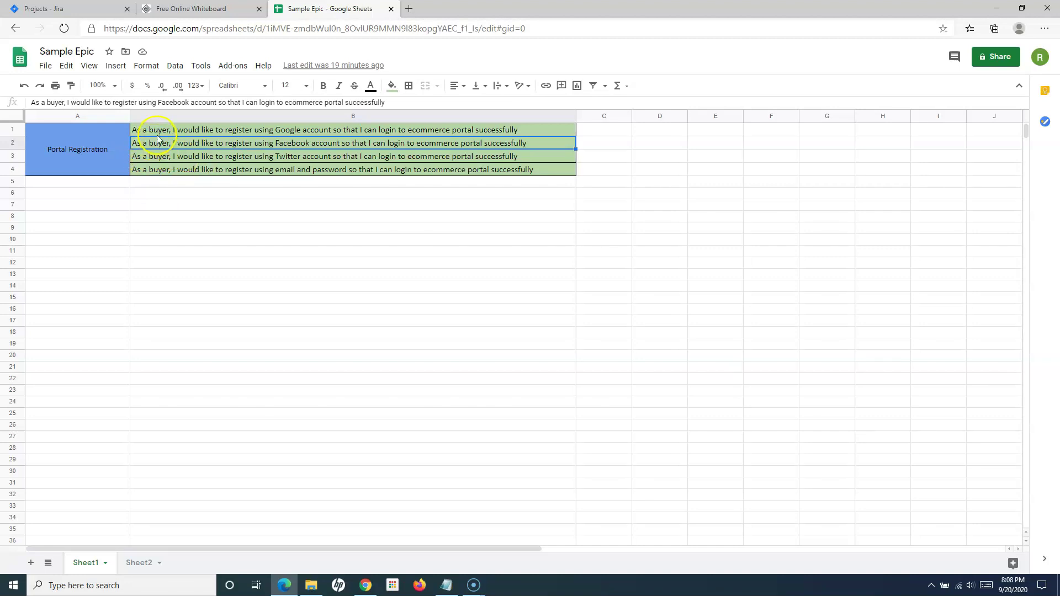
{"action": "left_click", "coordinate": [86, 148]}
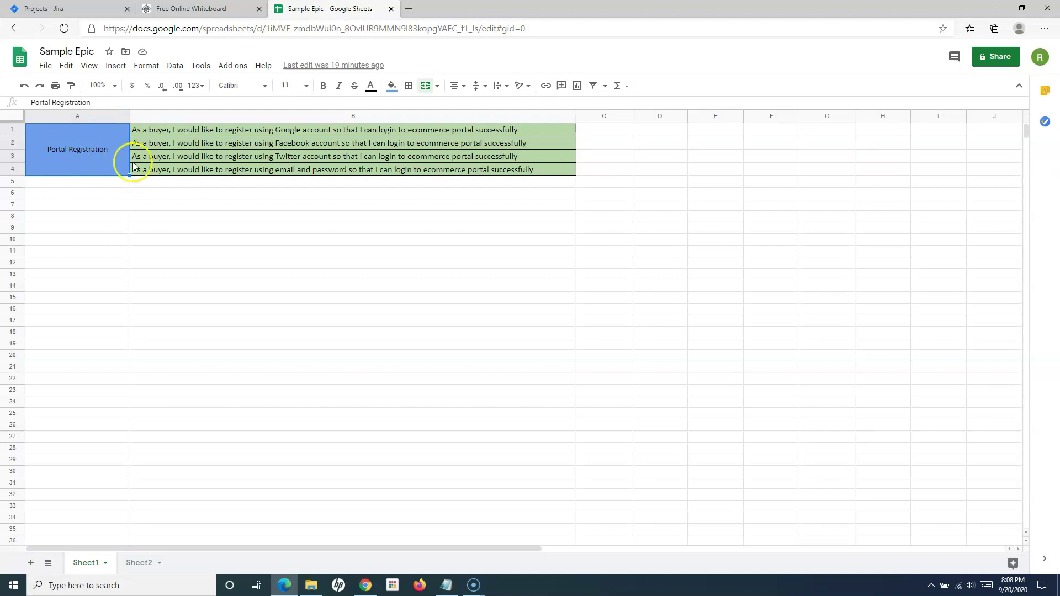
{"action": "left_click", "coordinate": [146, 131]}
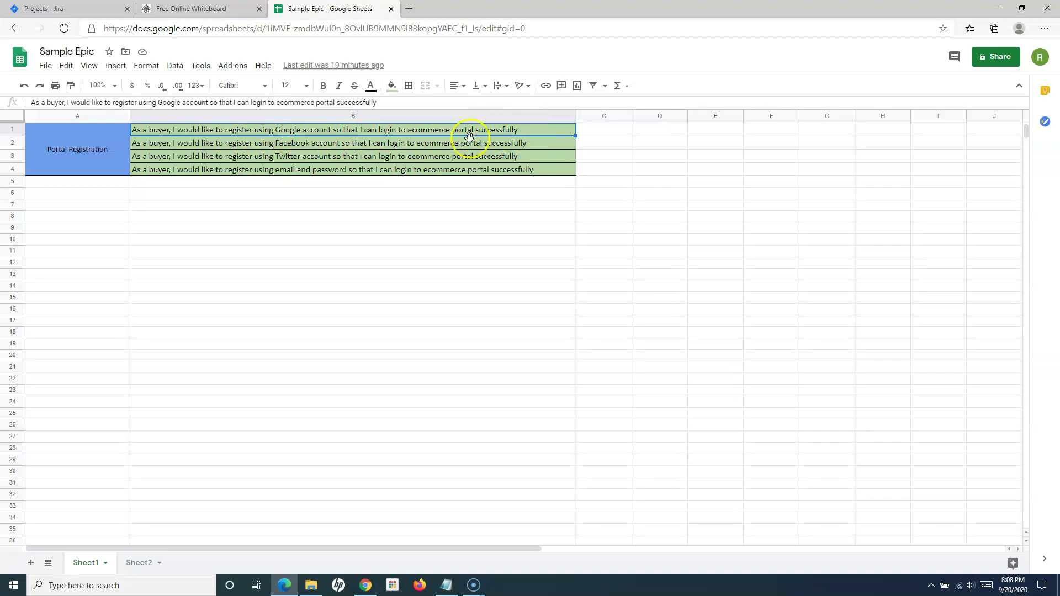
{"action": "left_click", "coordinate": [193, 144]}
{"action": "left_click", "coordinate": [212, 133]}
Open the RCV Classic Scrum project in Jira and start a new issue, keeping Story as the issue type
{"action": "left_click", "coordinate": [285, 585]}
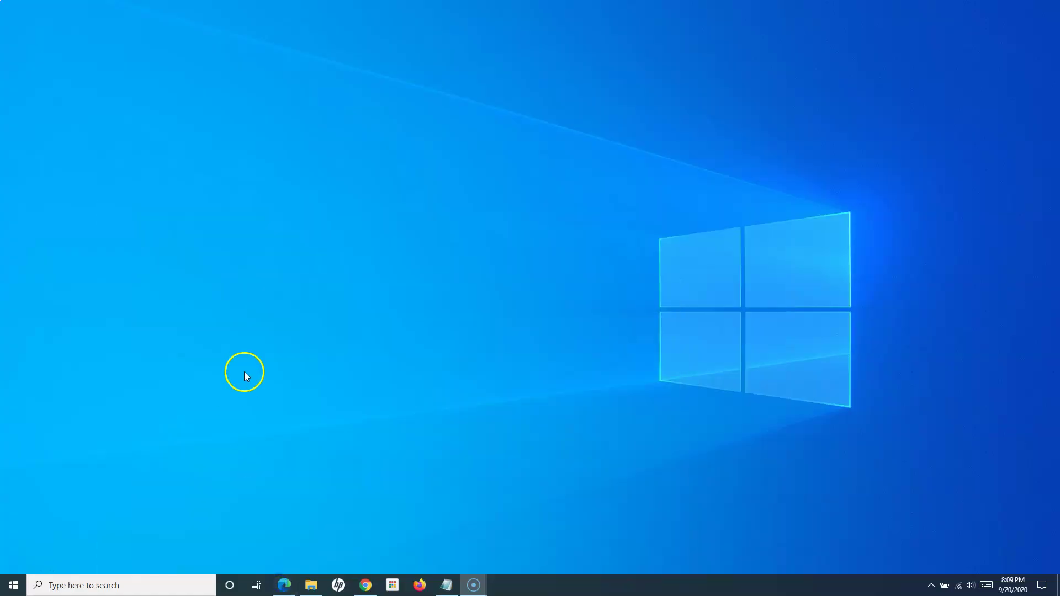
{"action": "left_click", "coordinate": [284, 585]}
{"action": "left_click", "coordinate": [70, 9]}
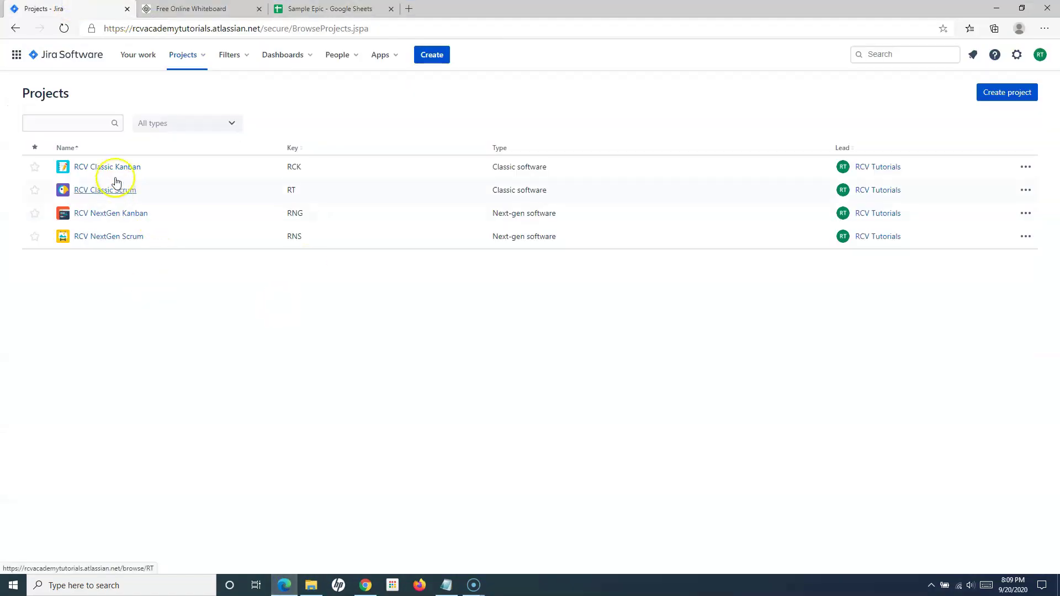
{"action": "left_click", "coordinate": [113, 196]}
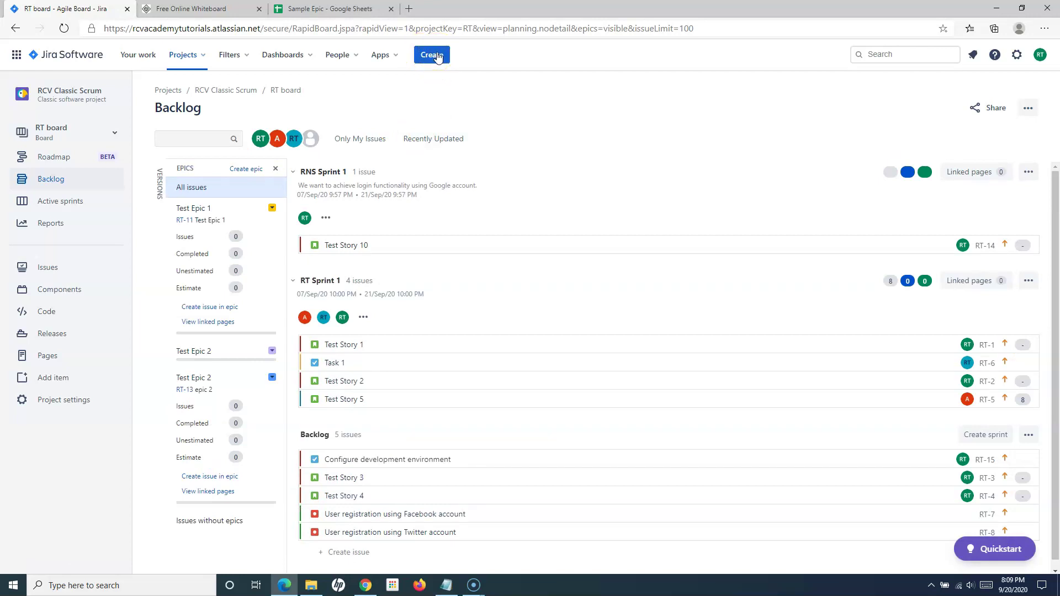
{"action": "left_click", "coordinate": [435, 56]}
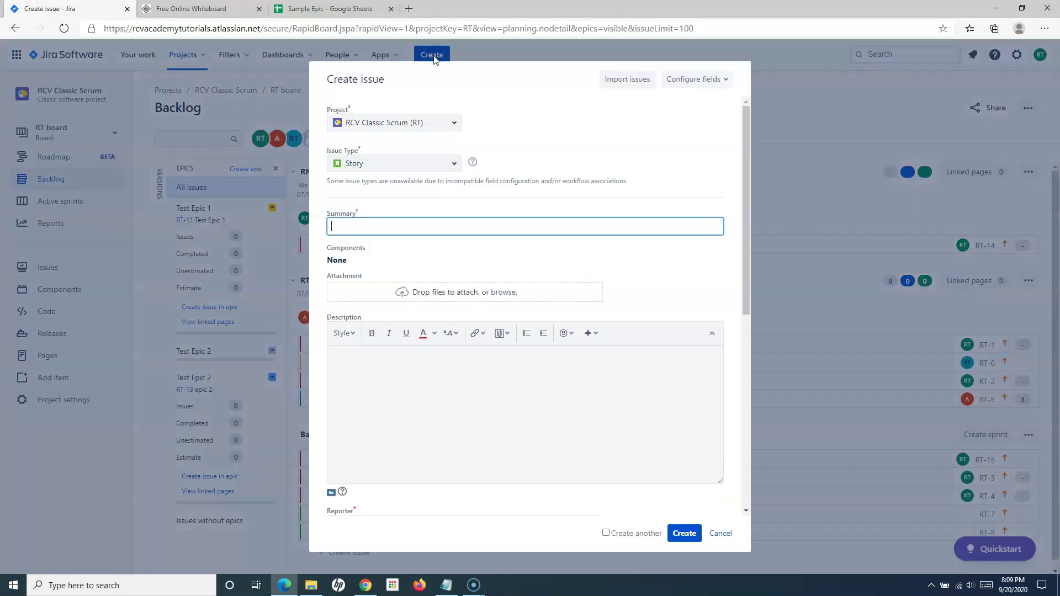
{"action": "left_click", "coordinate": [454, 165]}
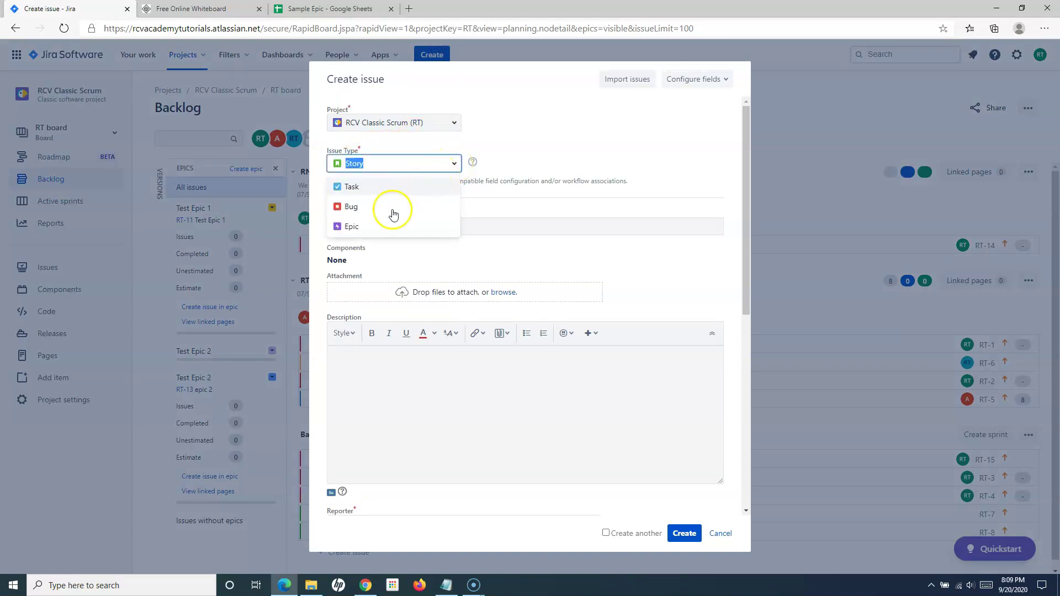
{"action": "left_click", "coordinate": [449, 163]}
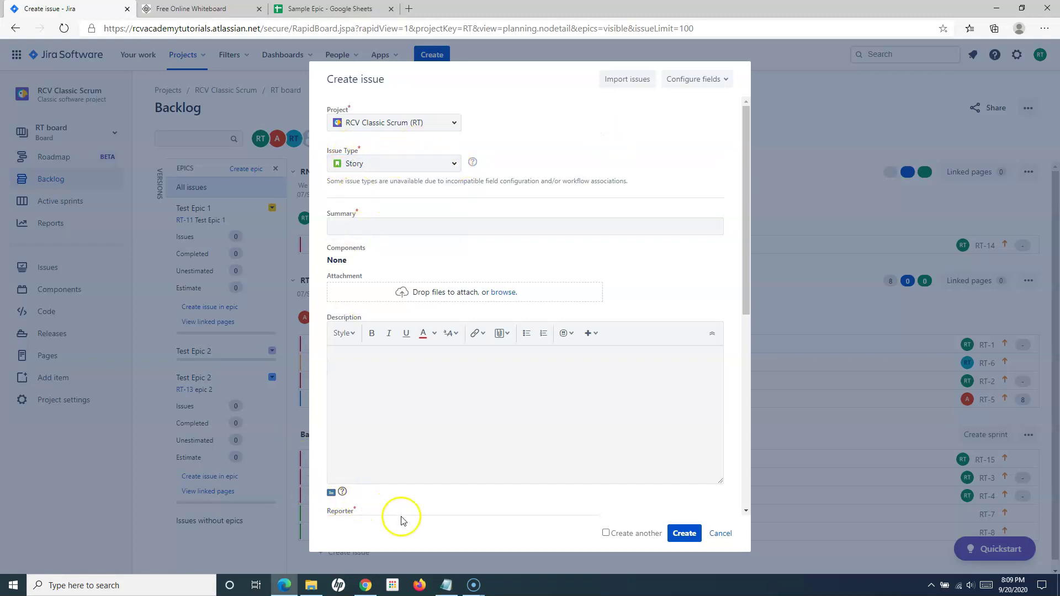
Copy the Google account registration story from the Sample Epic spreadsheet into the new Jira issue's description
{"action": "left_click", "coordinate": [319, 9]}
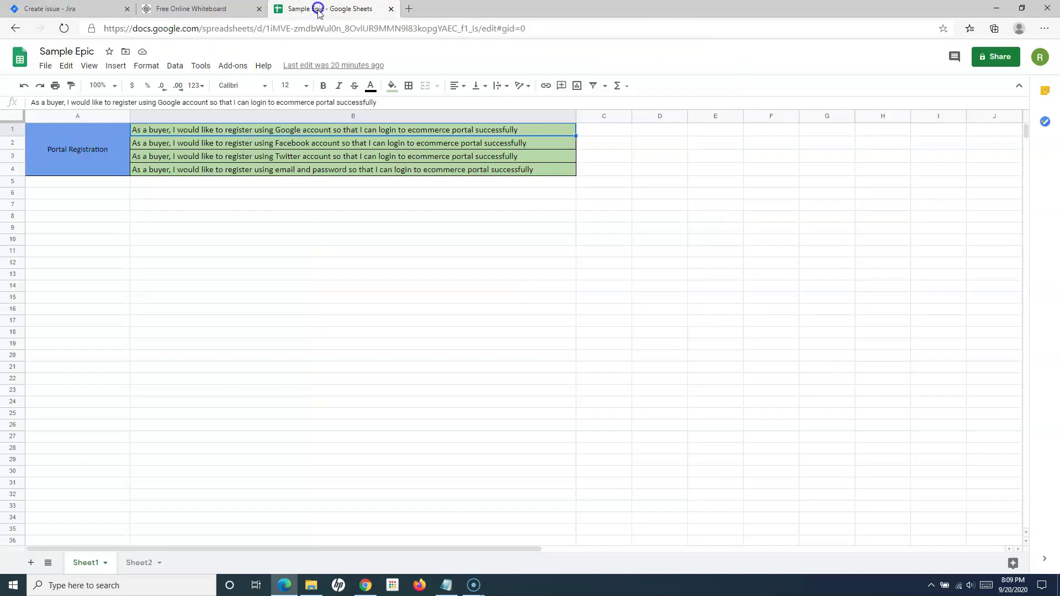
{"action": "left_click", "coordinate": [265, 131]}
{"action": "key", "text": "ctrl+c"}
{"action": "left_click", "coordinate": [76, 8]}
{"action": "left_click", "coordinate": [378, 369]}
{"action": "key", "text": "ctrl+v"}
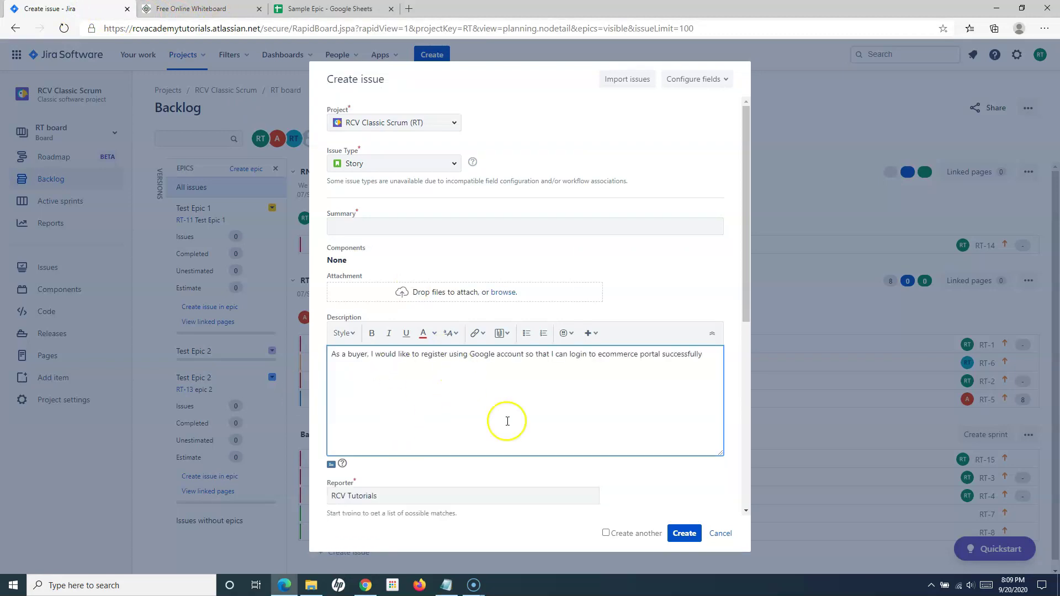
Set the story's summary to "Buyer registration with Google account"
{"action": "left_click", "coordinate": [354, 227]}
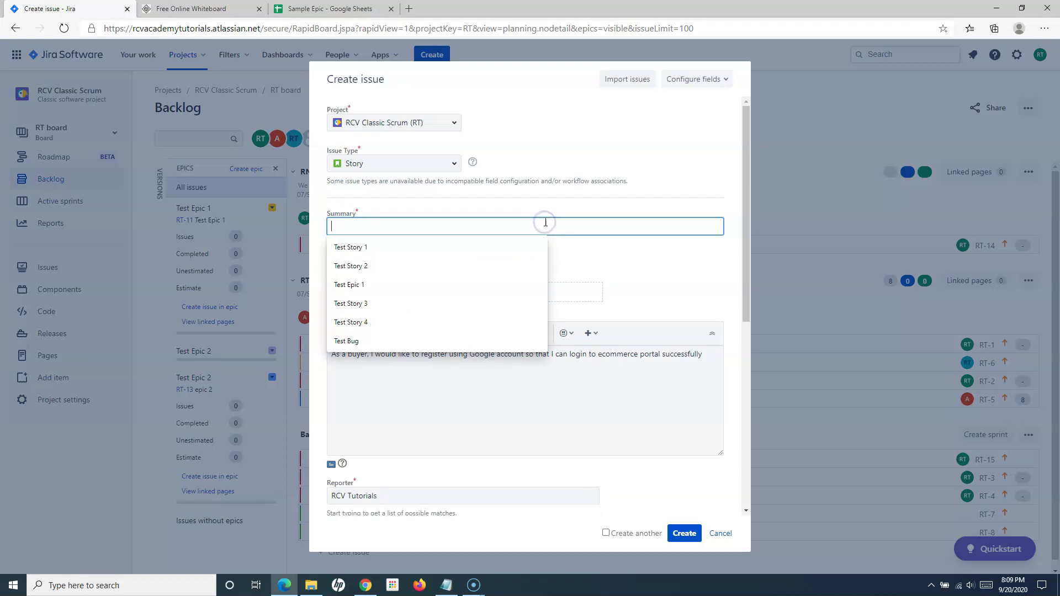
{"action": "type", "text": "Buyer registr"}
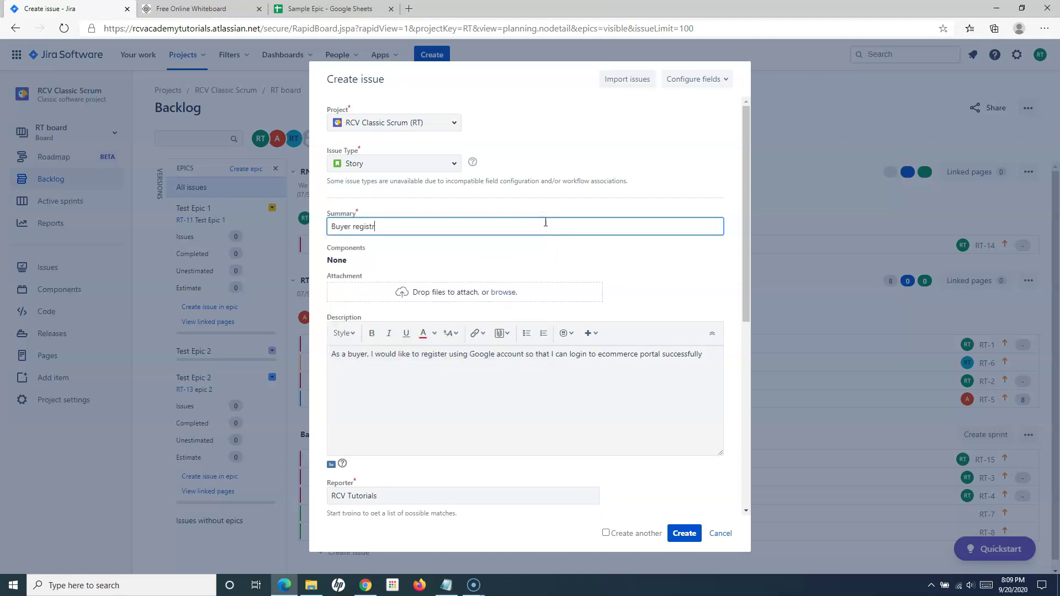
{"action": "type", "text": "ation with Google"}
{"action": "type", "text": "account"}
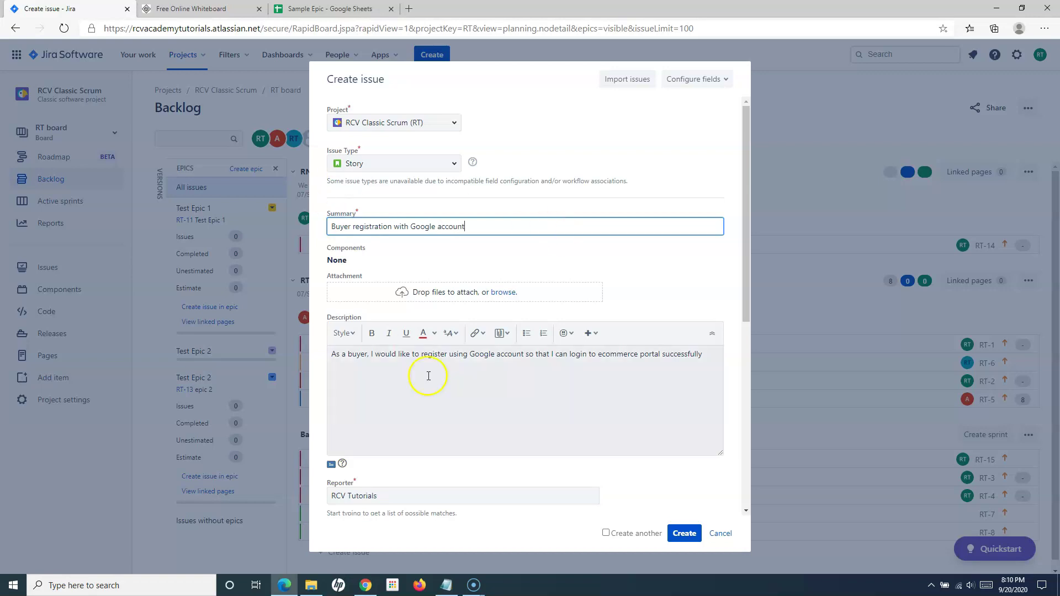
Add an "AC1:" acceptance criteria line below the user story text in the description
{"action": "left_click", "coordinate": [387, 390]}
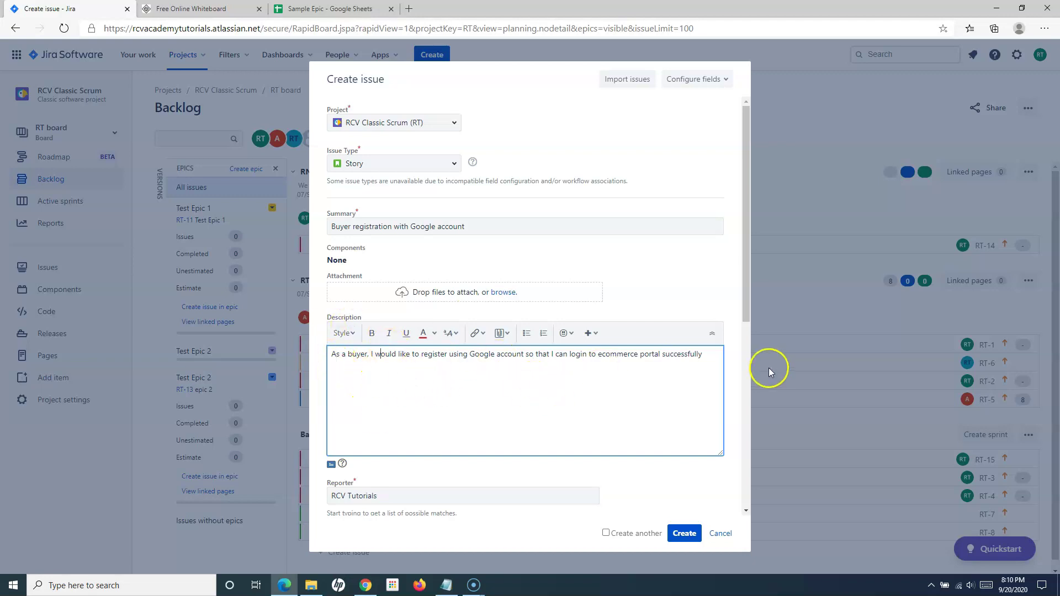
{"action": "left_click", "coordinate": [710, 355]}
{"action": "key", "text": "Return"}
{"action": "type", "text": "AC1:"}
Add an "AC2:" acceptance criteria line below AC1 in the description, reusing the AC1 label text
{"action": "left_click", "coordinate": [339, 378]}
{"action": "left_click", "coordinate": [341, 377]}
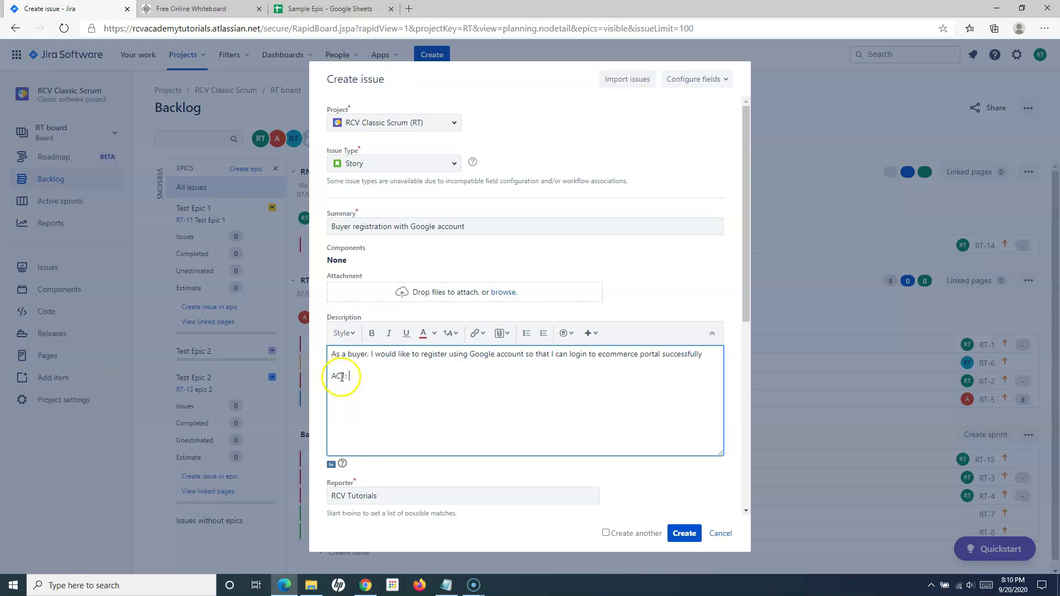
{"action": "left_click_drag", "start_coordinate": [342, 377], "coordinate": [327, 373]}
{"action": "left_click", "coordinate": [336, 373]}
{"action": "double_click", "coordinate": [335, 375]}
{"action": "key", "text": "ctrl+c"}
{"action": "left_click", "coordinate": [360, 378]}
{"action": "key", "text": "Return"}
{"action": "key", "text": "ctrl+v"}
{"action": "key", "text": "End"}
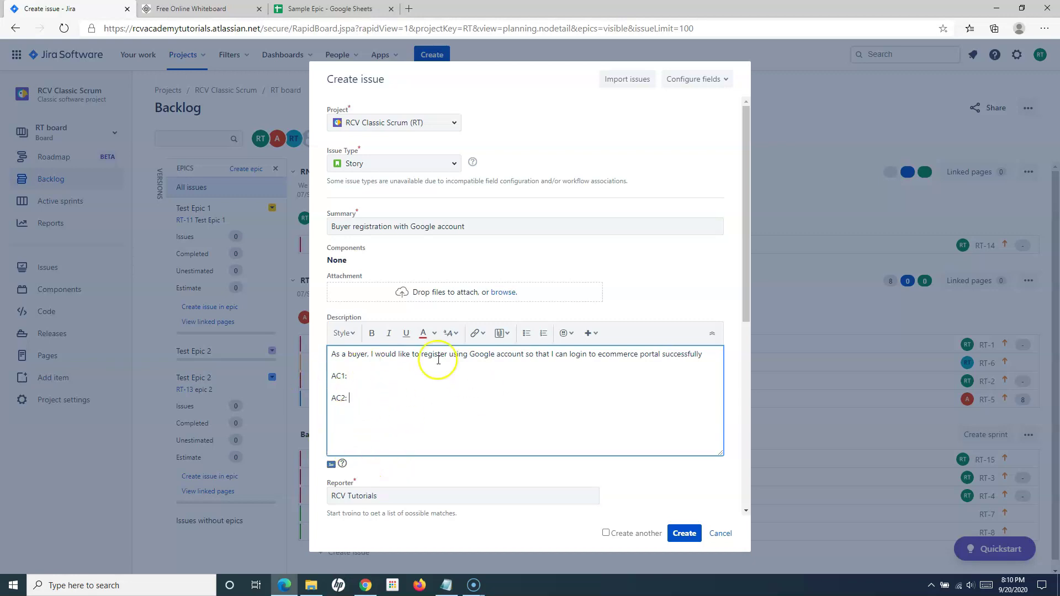
{"action": "left_click", "coordinate": [333, 379]}
{"action": "left_click_drag", "start_coordinate": [333, 380], "coordinate": [348, 405]}
{"action": "left_click", "coordinate": [362, 405]}
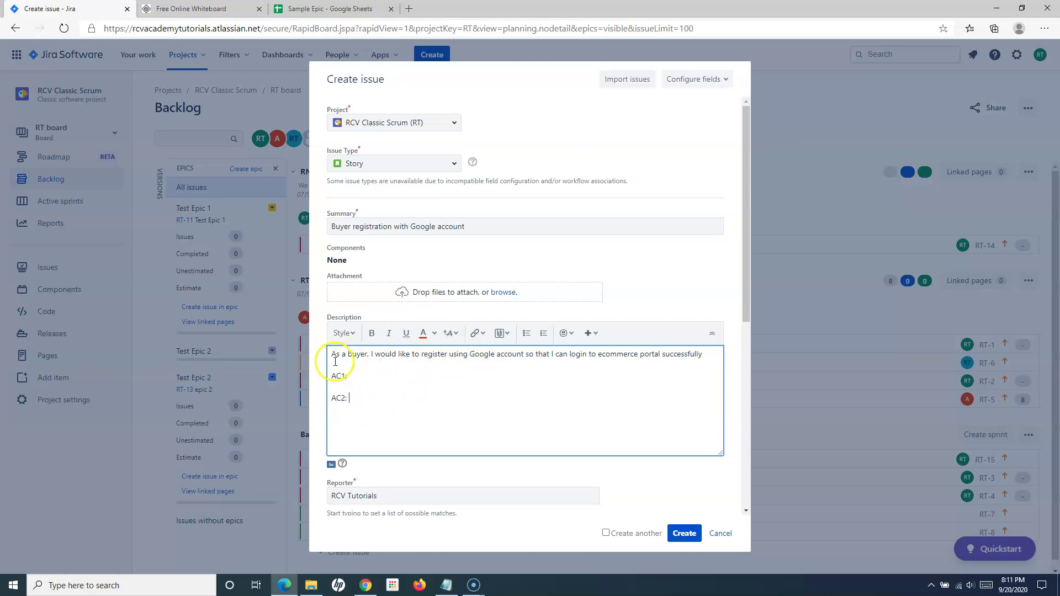
{"action": "left_click_drag", "start_coordinate": [333, 354], "coordinate": [357, 404]}
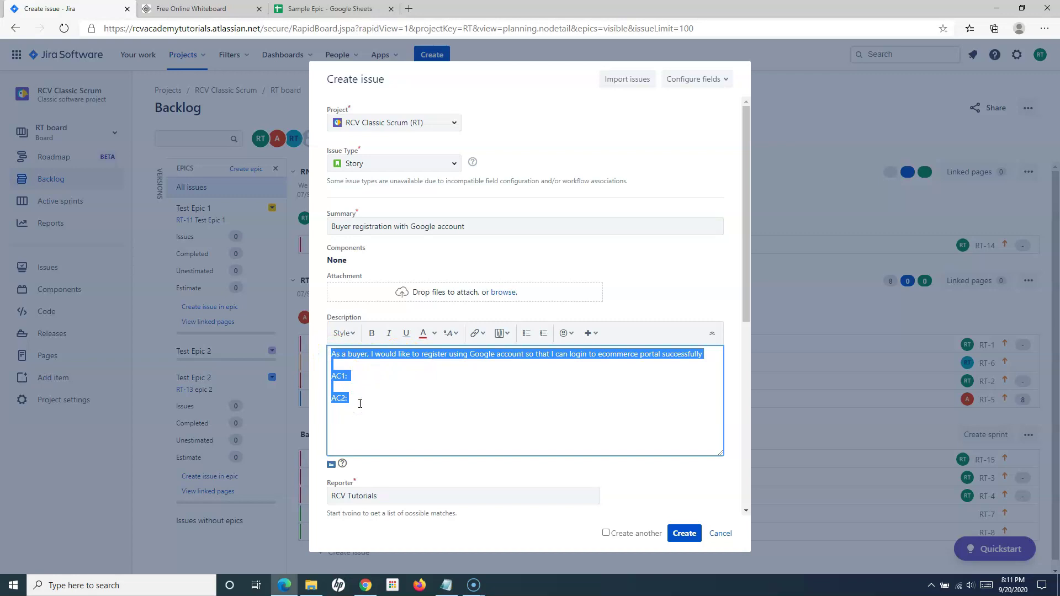
{"action": "left_click", "coordinate": [360, 404]}
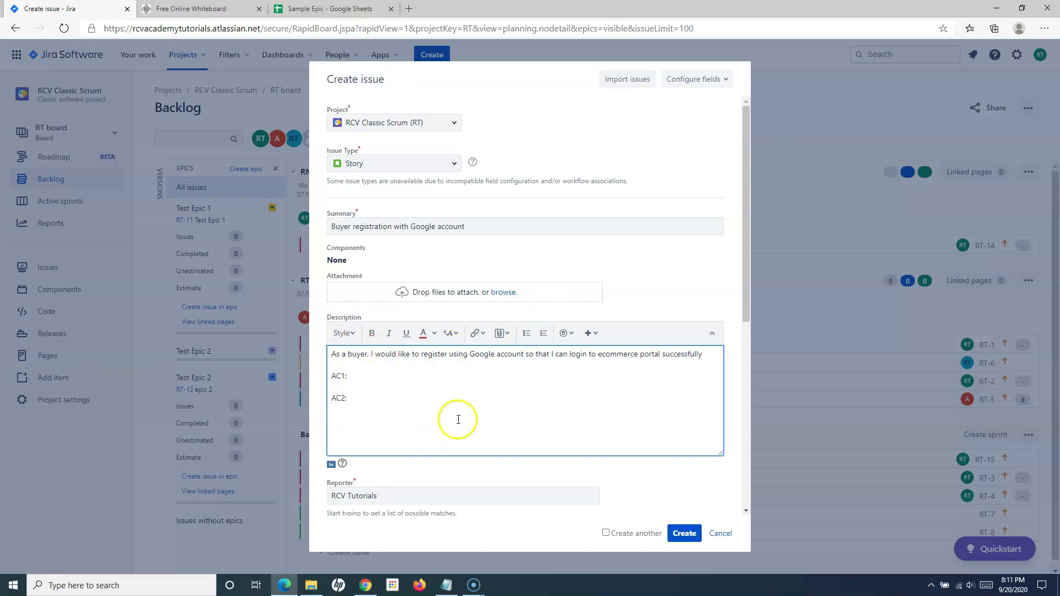
Examine the issue form's remaining fields, including the link types available for Linked Issues and the Issue field
{"action": "scroll", "coordinate": [465, 428], "scroll_direction": "down", "scroll_amount": 3}
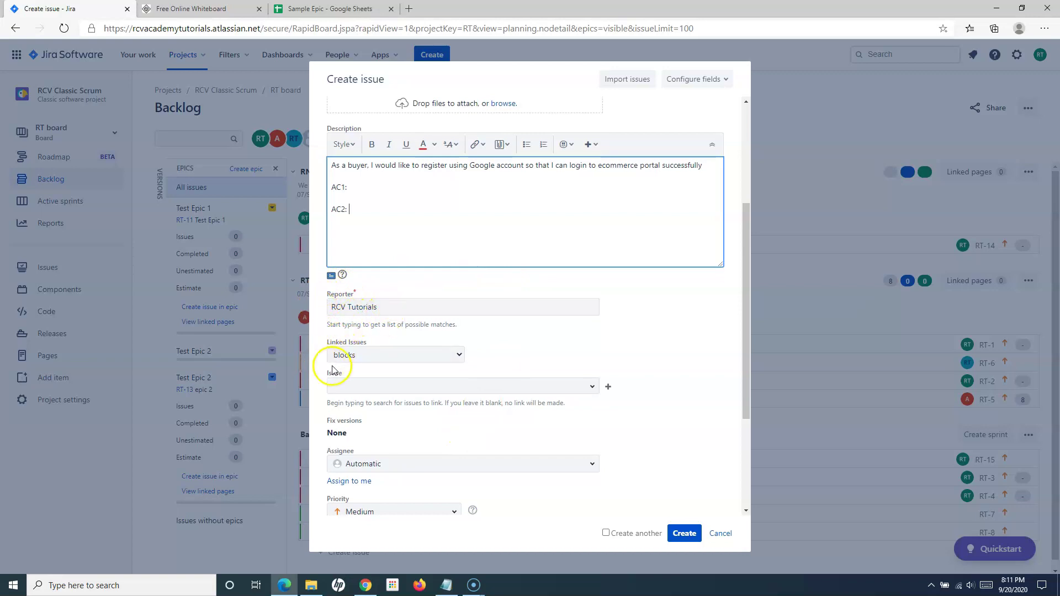
{"action": "scroll", "coordinate": [402, 442], "scroll_direction": "down", "scroll_amount": 1}
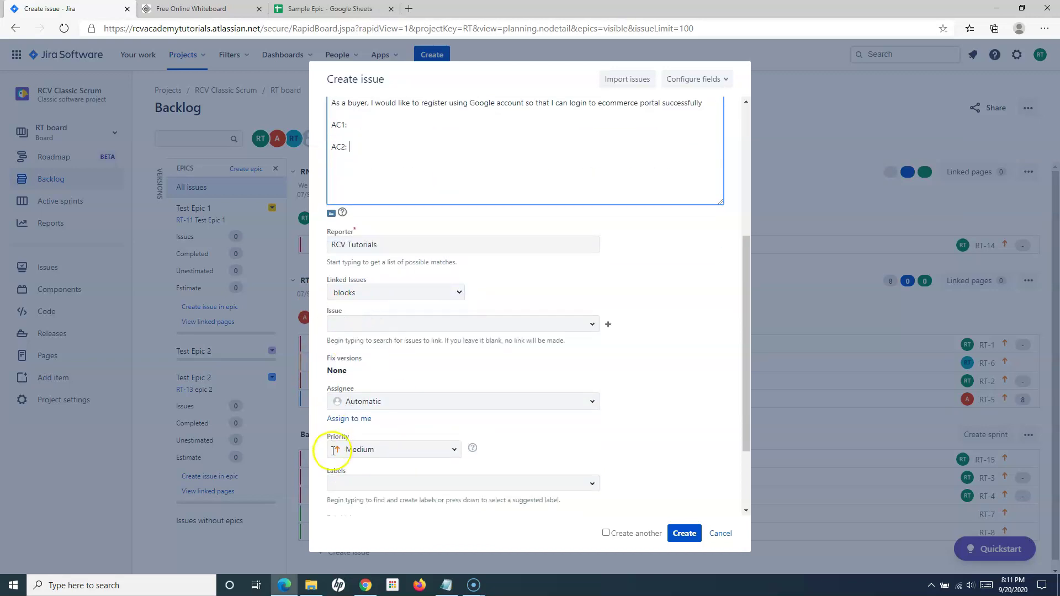
{"action": "scroll", "coordinate": [456, 513], "scroll_direction": "down", "scroll_amount": 2}
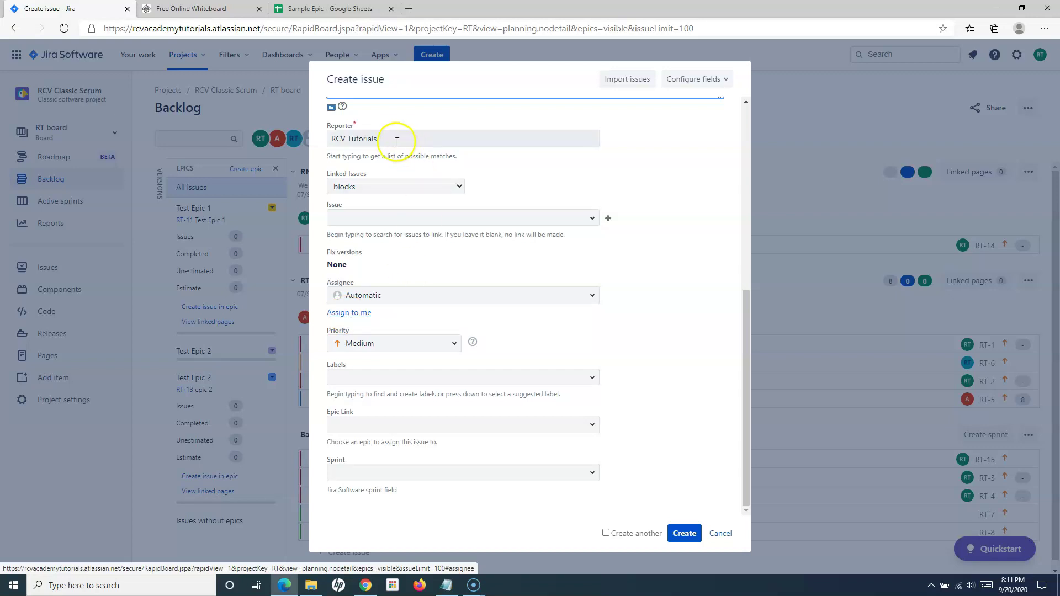
{"action": "left_click", "coordinate": [346, 187]}
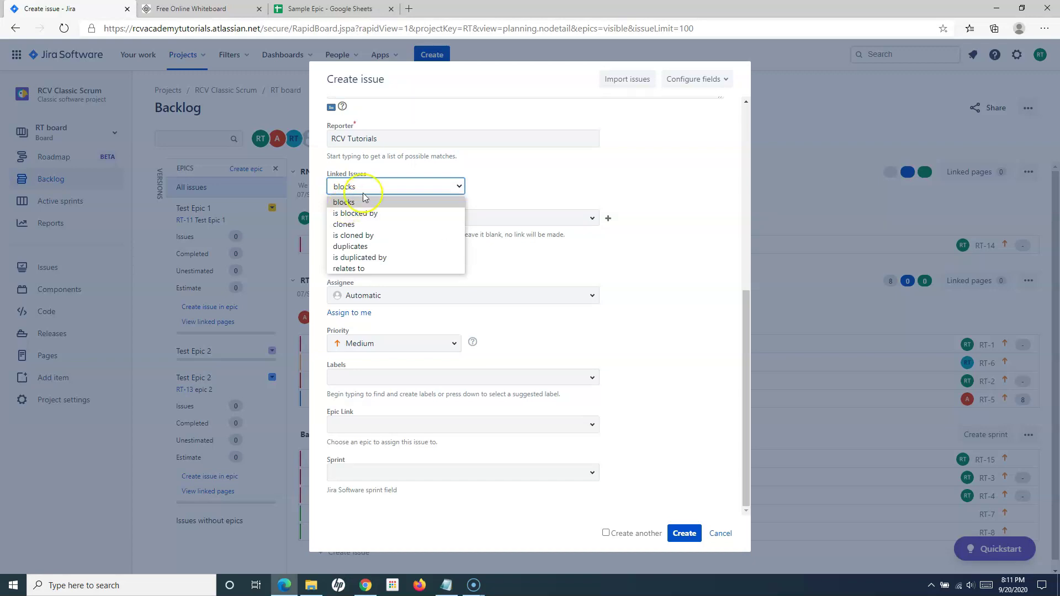
{"action": "left_click", "coordinate": [494, 187]}
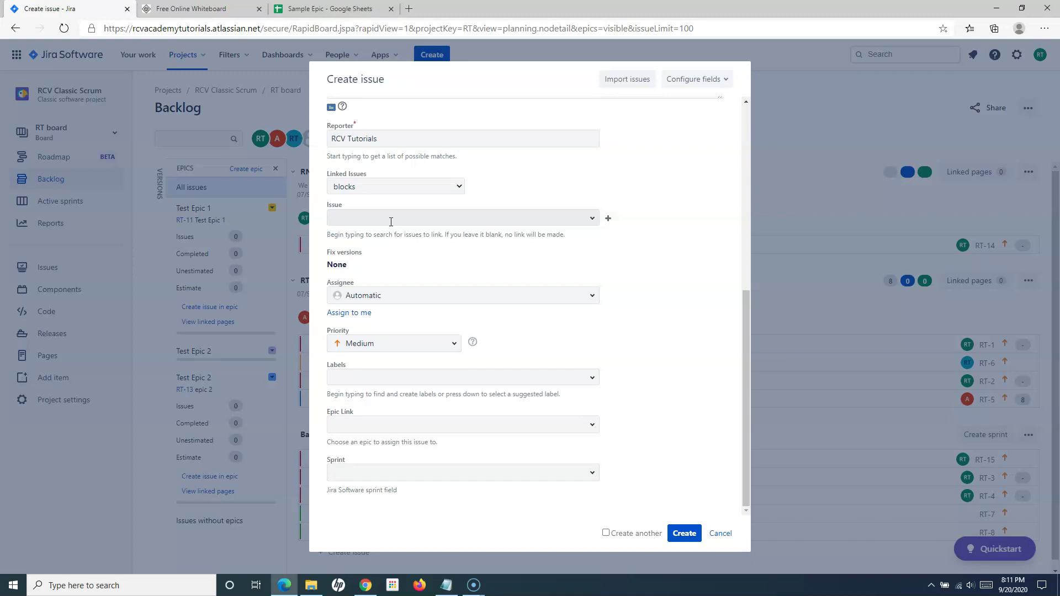
{"action": "left_click", "coordinate": [389, 188]}
{"action": "left_click", "coordinate": [389, 188]}
{"action": "left_click", "coordinate": [390, 188]}
{"action": "left_click", "coordinate": [390, 188]}
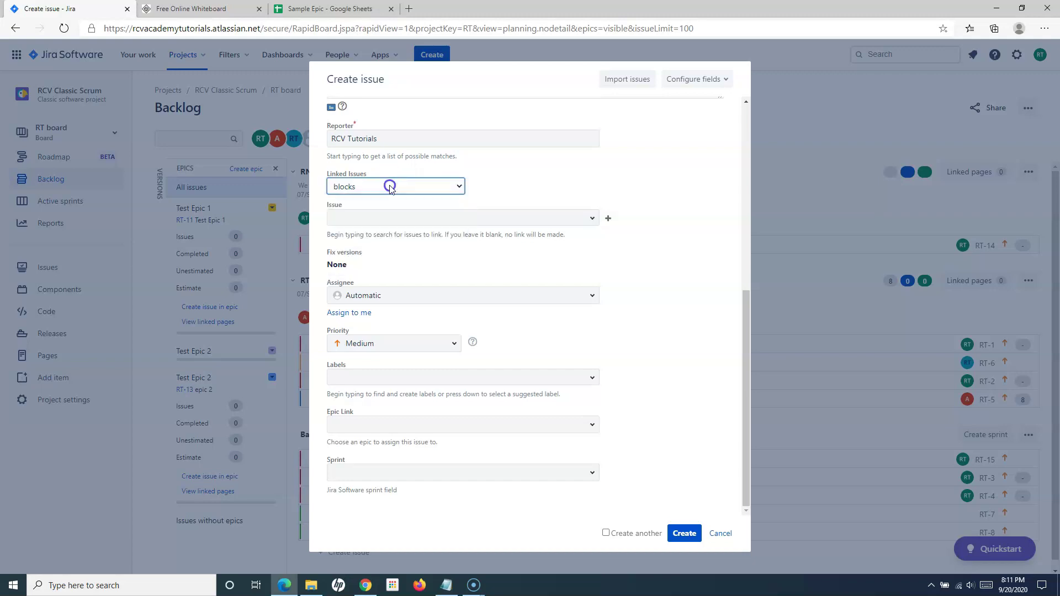
{"action": "left_click", "coordinate": [350, 221]}
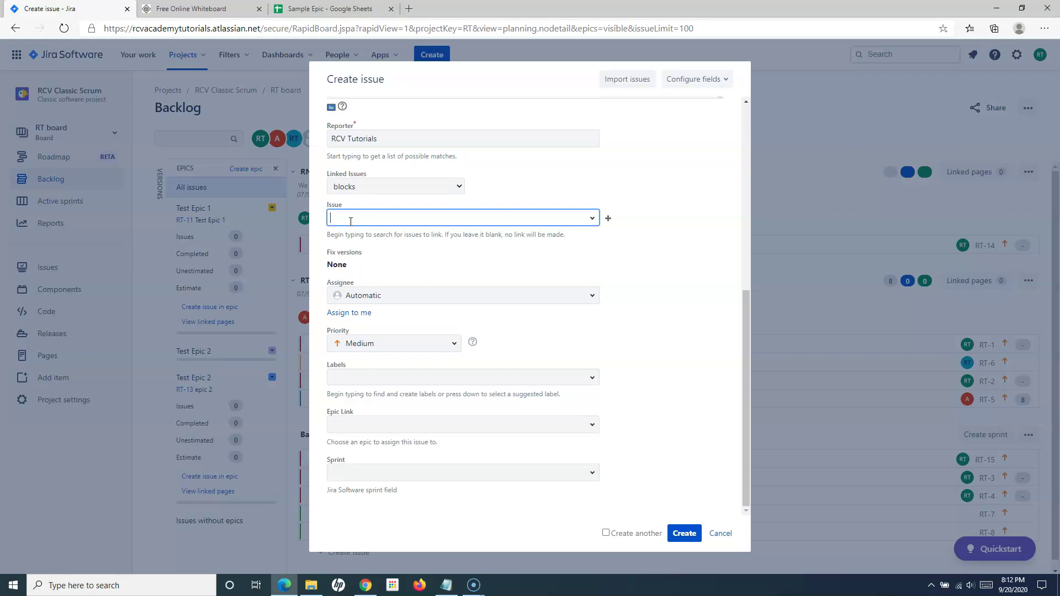
{"action": "left_click", "coordinate": [672, 219]}
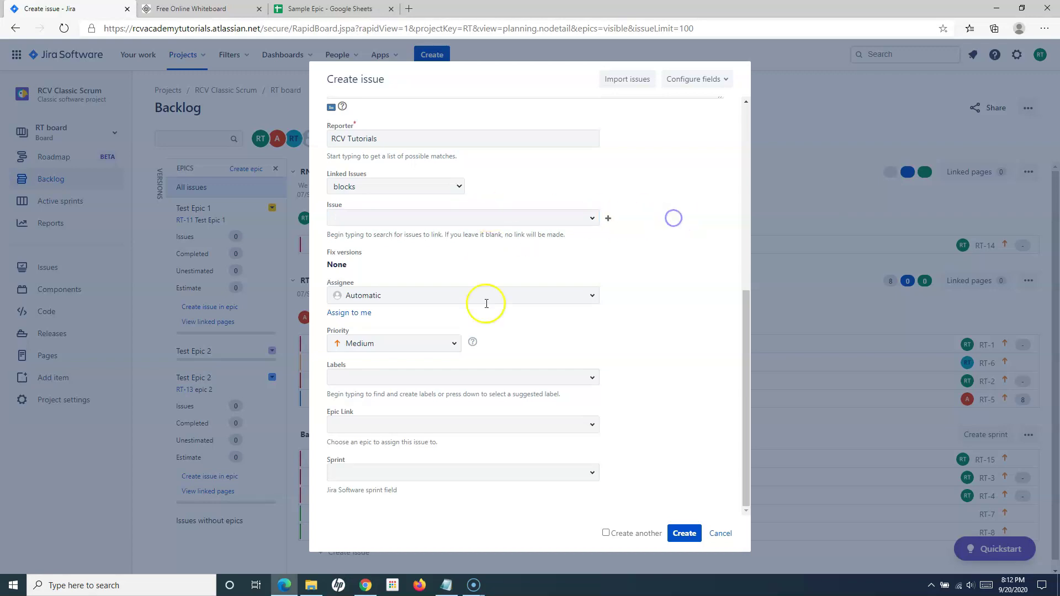
Check which epics are available for the Epic Link, and switch to the whiteboard's issue hierarchy diagram
{"action": "left_click", "coordinate": [356, 423]}
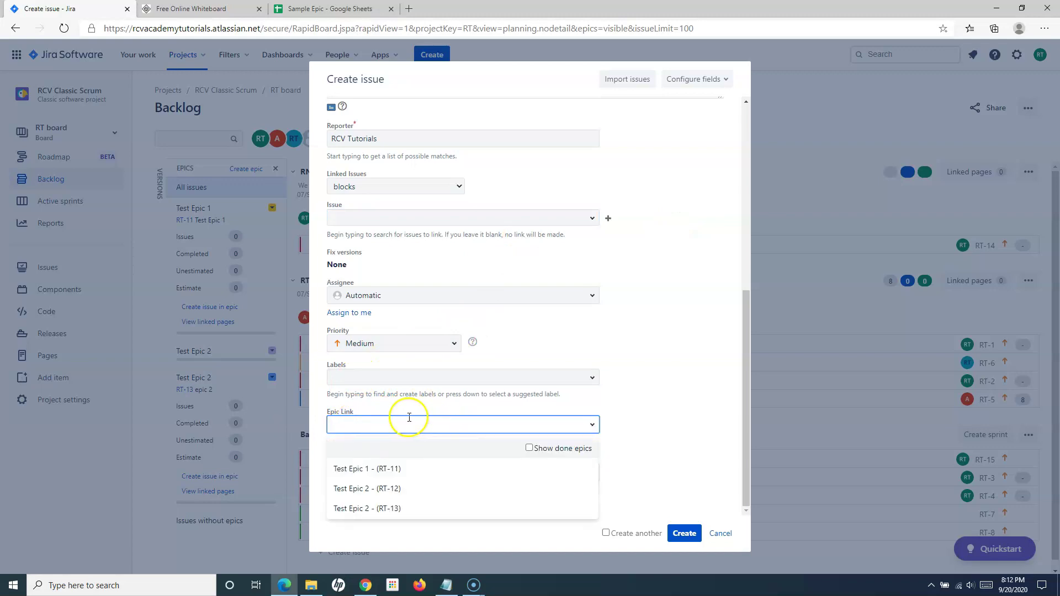
{"action": "left_click", "coordinate": [643, 273]}
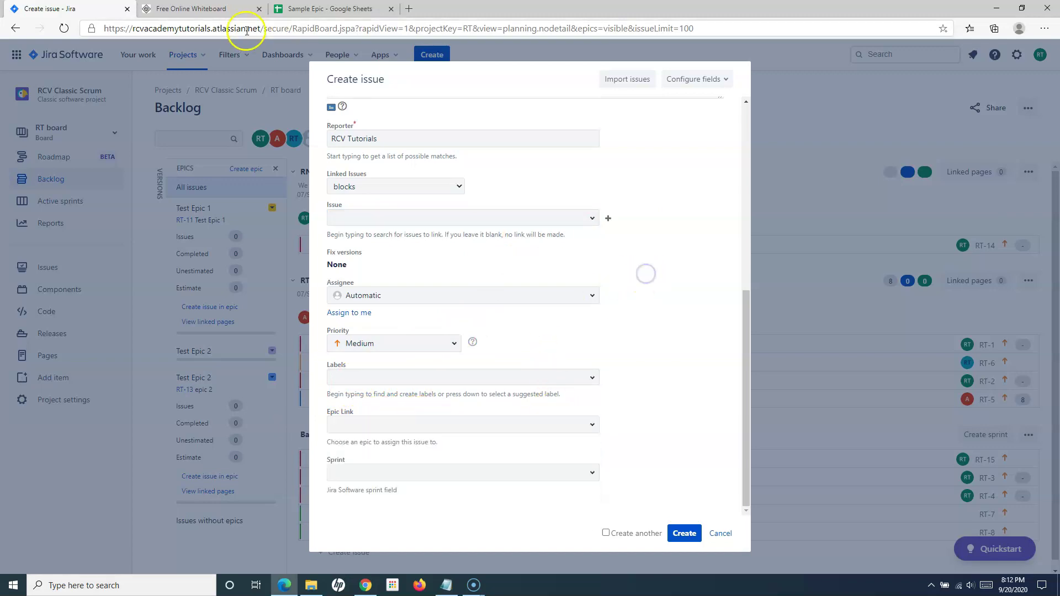
{"action": "left_click", "coordinate": [198, 14]}
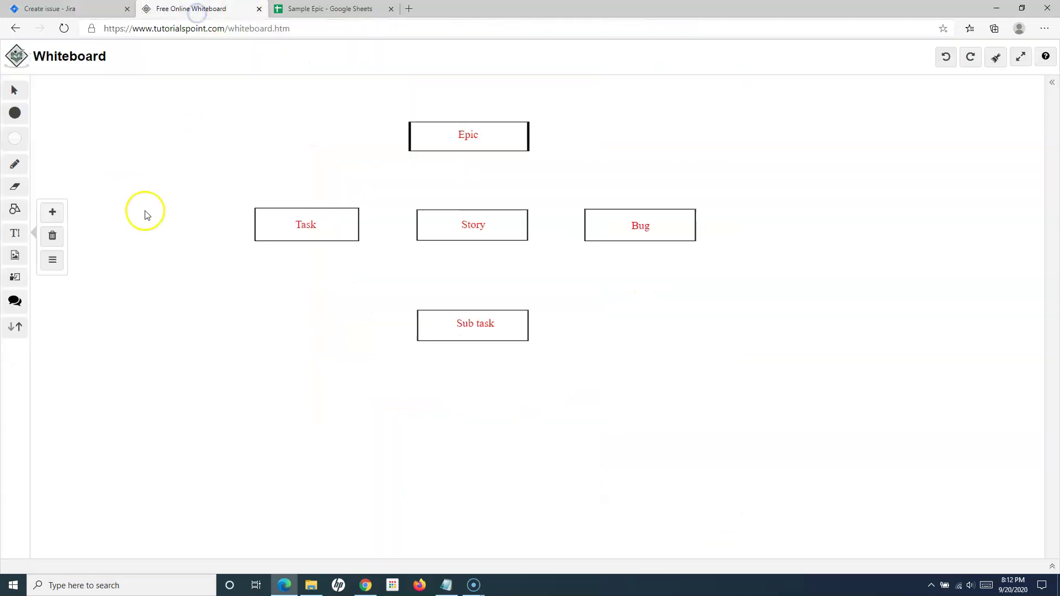
Look at the Portal Registration epic and its stories in the Sample Epic sheet, and return to the Jira issue form
{"action": "left_click", "coordinate": [317, 9]}
{"action": "left_click", "coordinate": [61, 166]}
{"action": "left_click", "coordinate": [84, 164]}
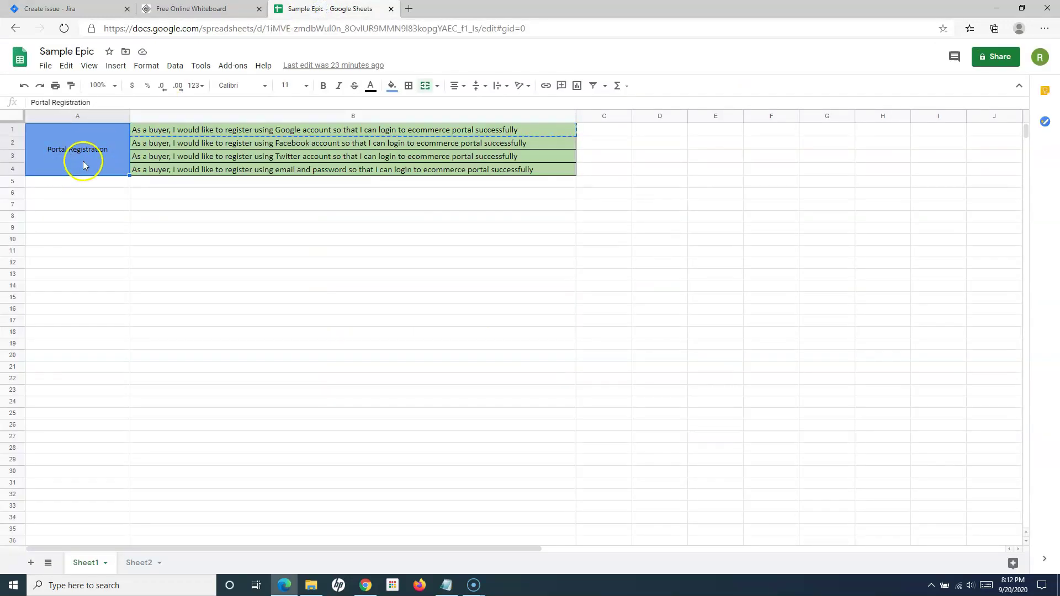
{"action": "left_click", "coordinate": [75, 9]}
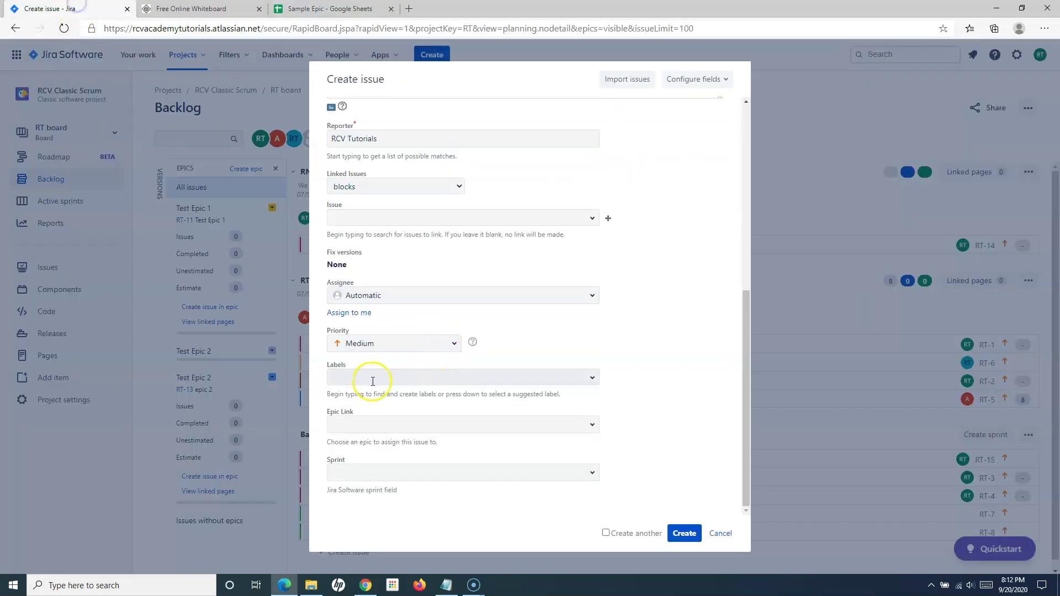
Check which epics and sprints are available for the issue's Epic Link and Sprint fields
{"action": "left_click", "coordinate": [339, 424]}
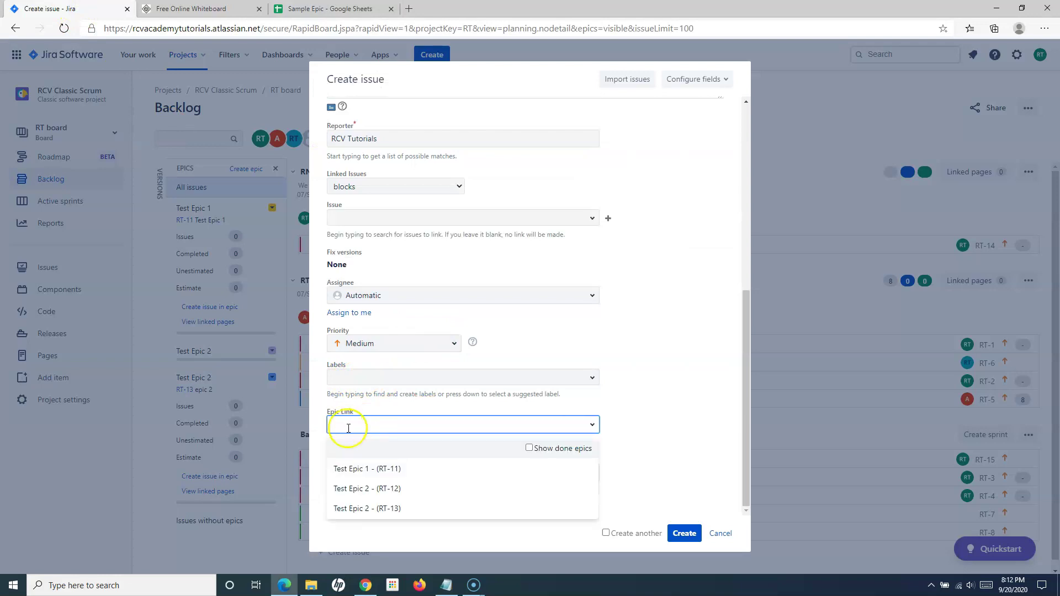
{"action": "left_click", "coordinate": [673, 428]}
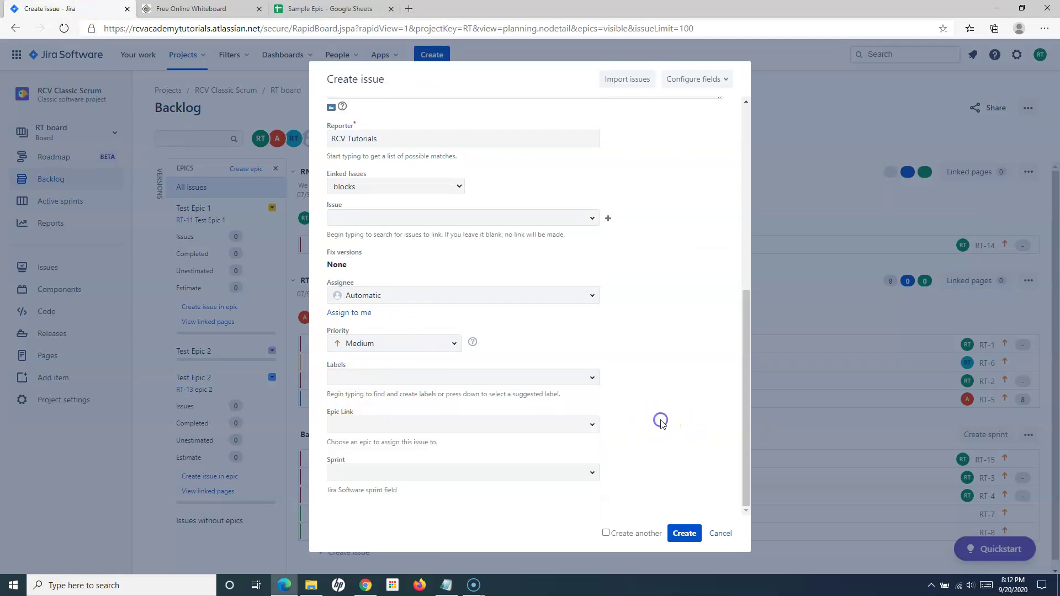
{"action": "left_click", "coordinate": [339, 472]}
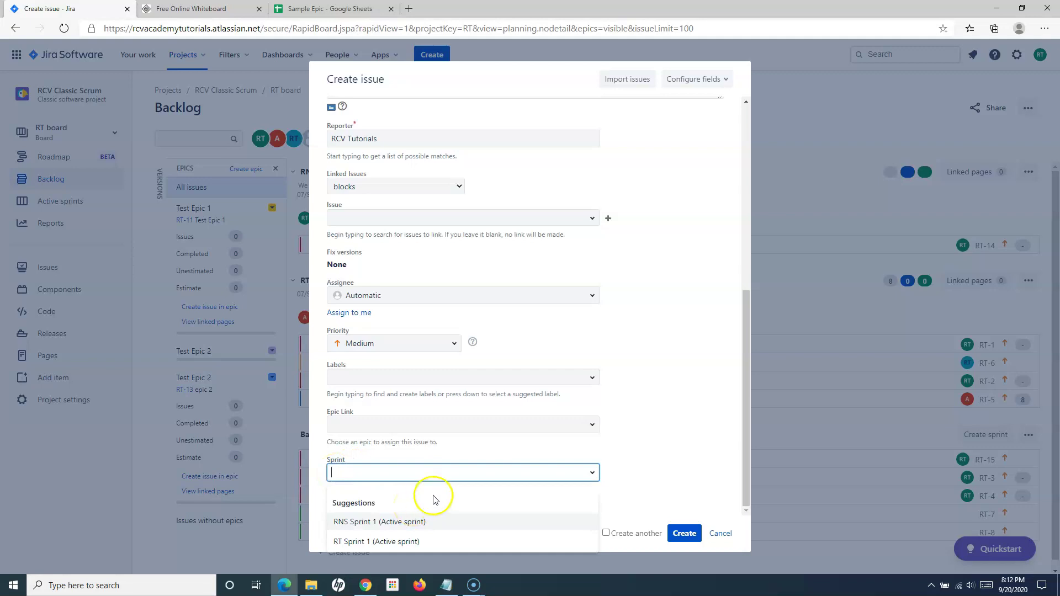
{"action": "left_click", "coordinate": [635, 457]}
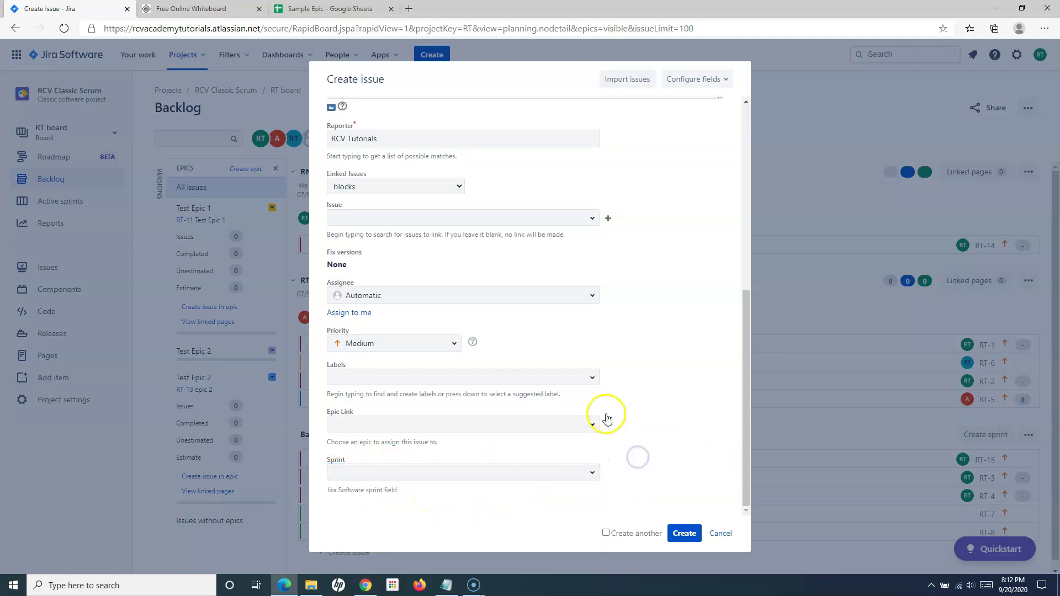
Switch the issue form to custom fields, adding Reporter and removing Components
{"action": "scroll", "coordinate": [685, 220], "scroll_direction": "up", "scroll_amount": 7}
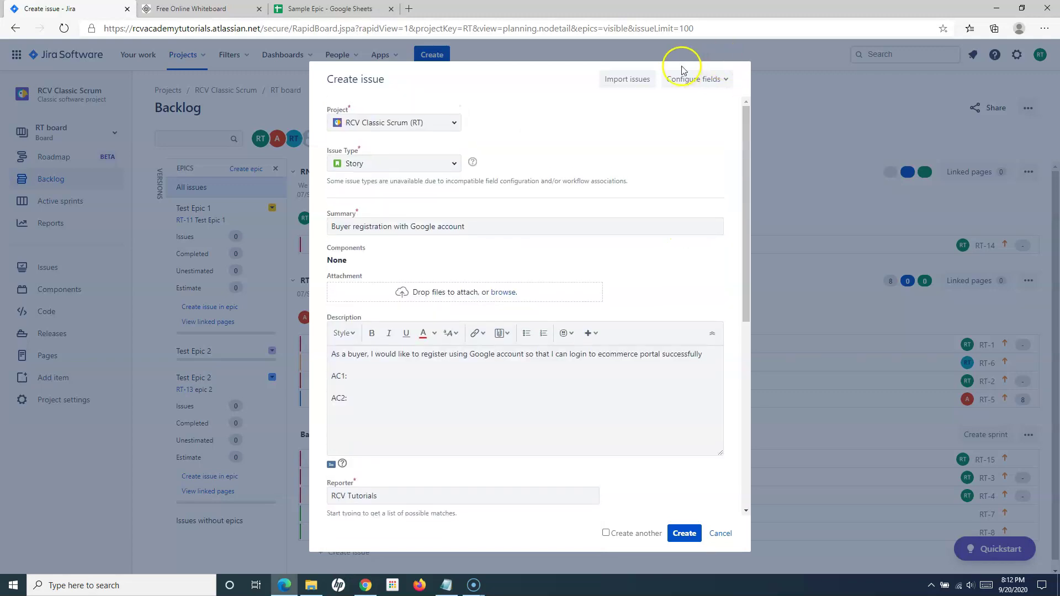
{"action": "left_click", "coordinate": [722, 79]}
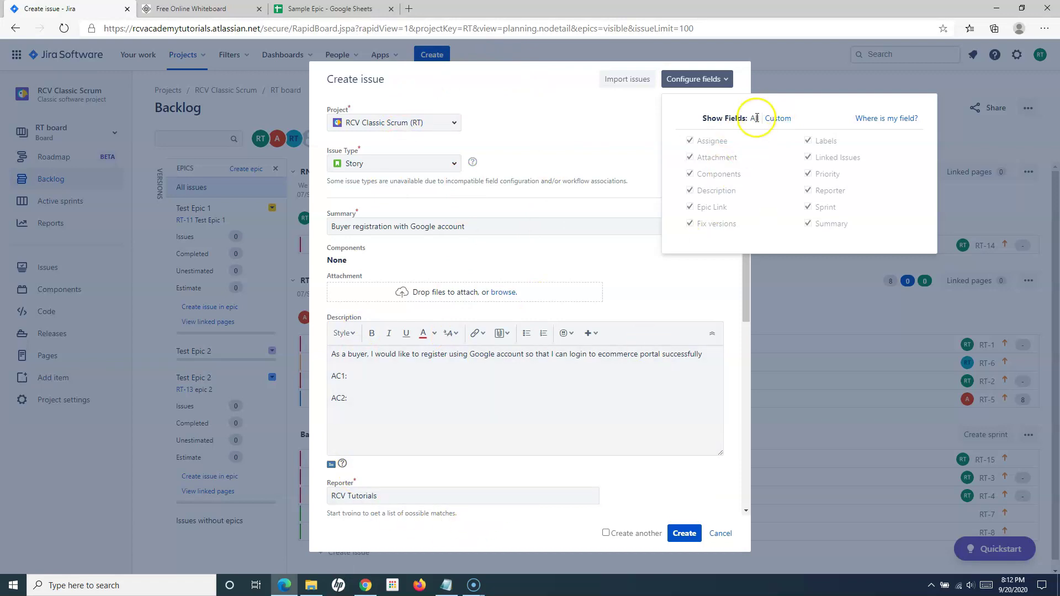
{"action": "left_click", "coordinate": [774, 119]}
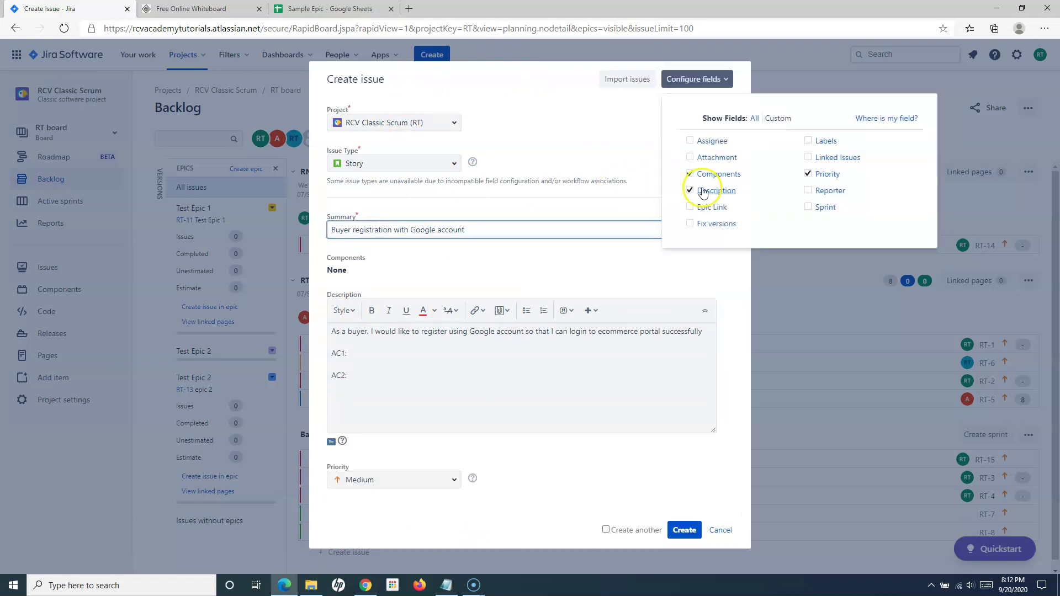
{"action": "left_click", "coordinate": [807, 190]}
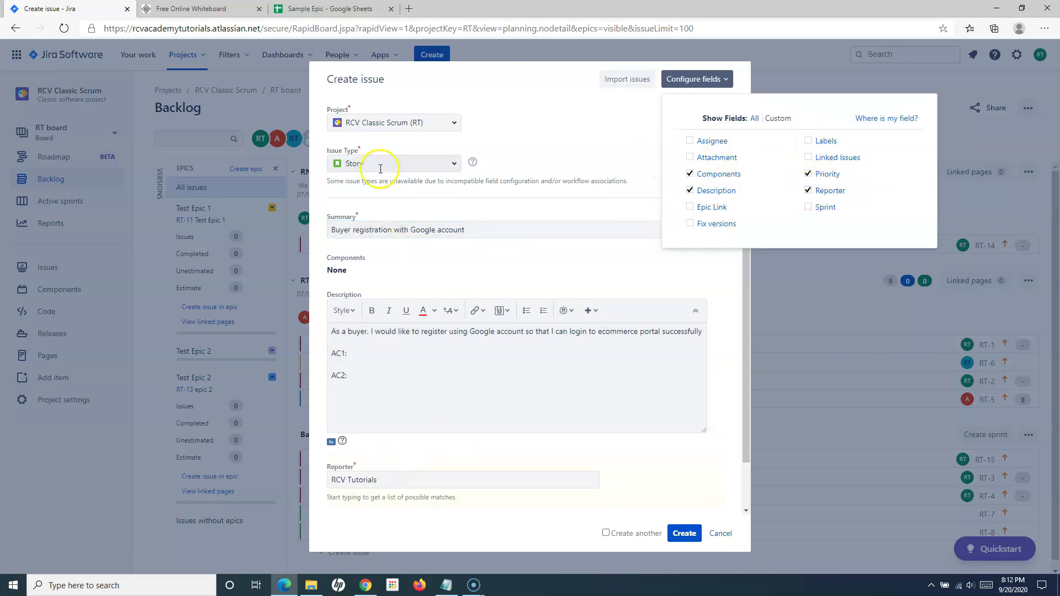
{"action": "left_click", "coordinate": [690, 174]}
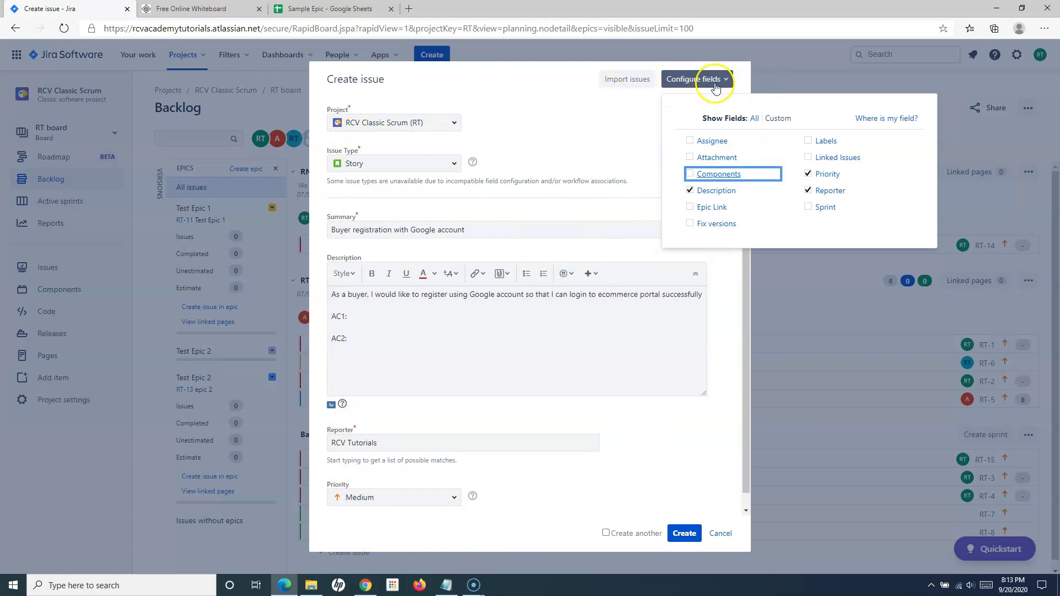
Restore the issue form to show all fields and review them
{"action": "left_click", "coordinate": [753, 119]}
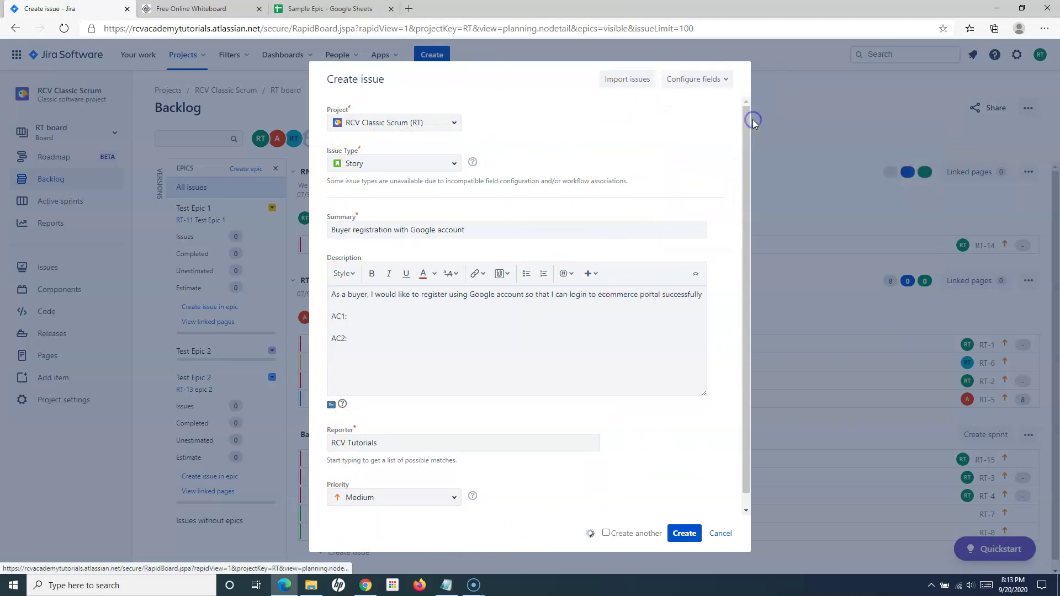
{"action": "left_click", "coordinate": [619, 110]}
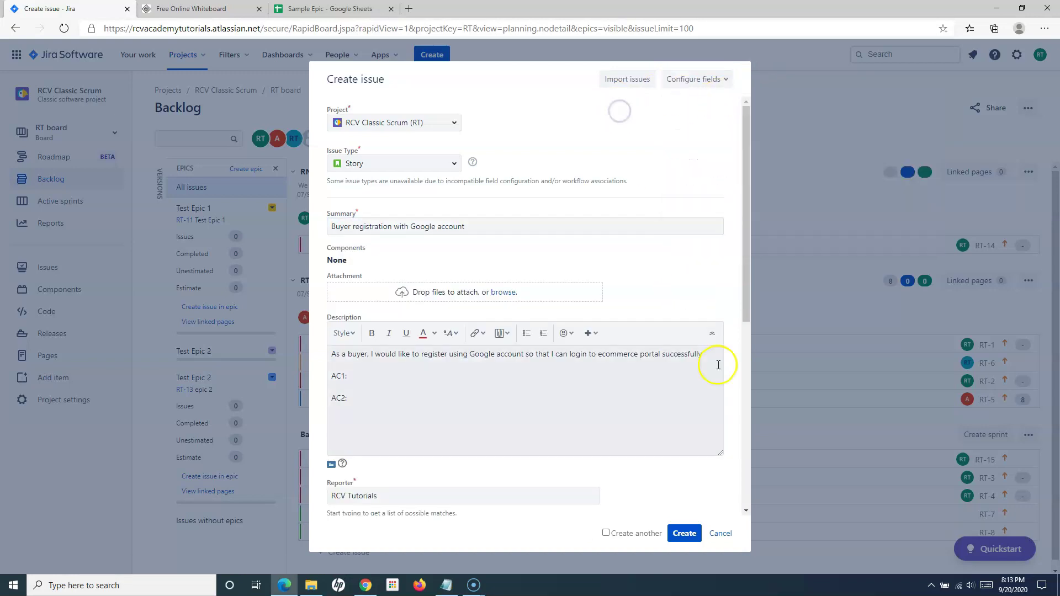
{"action": "scroll", "coordinate": [717, 367], "scroll_direction": "down", "scroll_amount": 6}
{"action": "scroll", "coordinate": [619, 381], "scroll_direction": "up", "scroll_amount": 8}
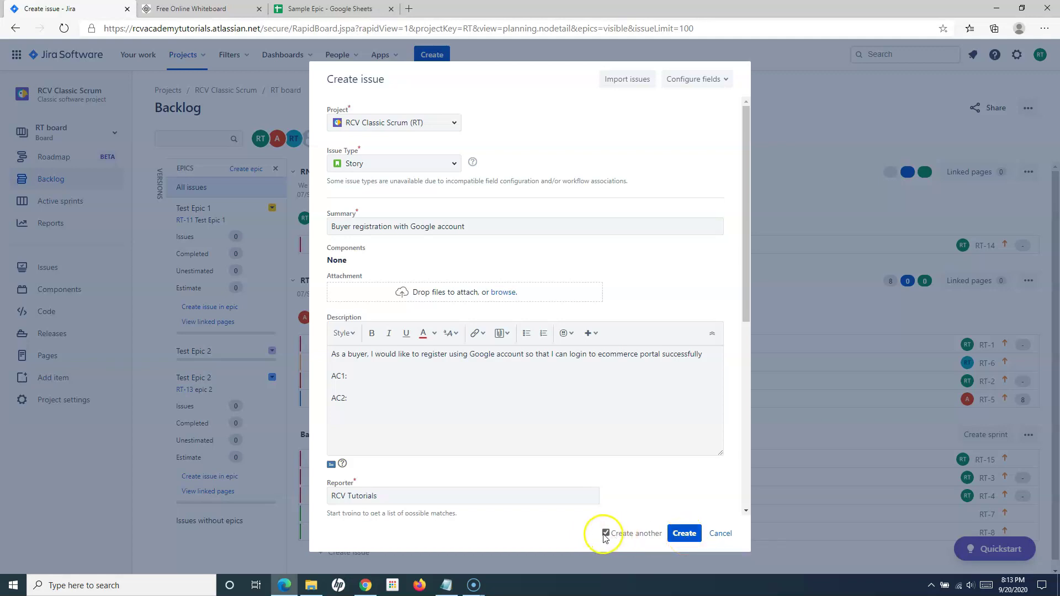
Create the "Buyer registration with Google account" story with Create another enabled, and close the blank form to return to the backlog
{"action": "left_click", "coordinate": [684, 534]}
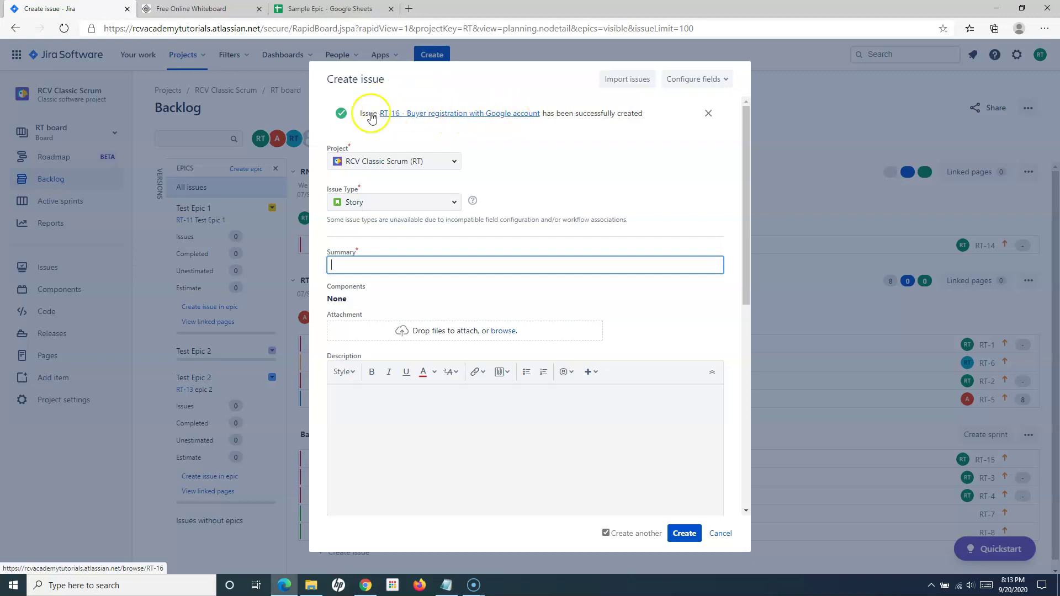
{"action": "left_click", "coordinate": [720, 533]}
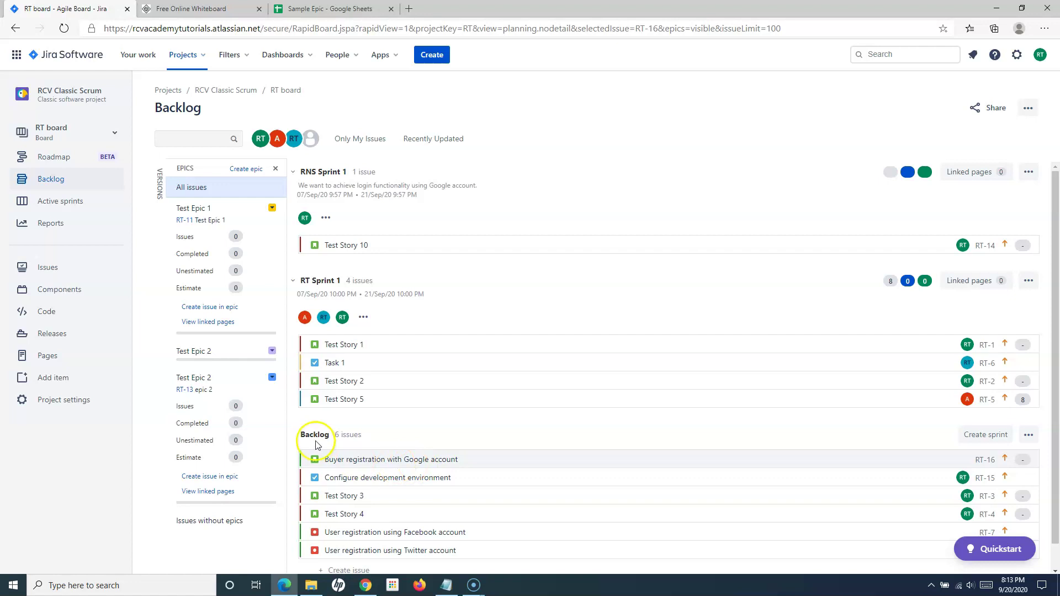
{"action": "left_click_drag", "start_coordinate": [323, 438], "coordinate": [367, 442]}
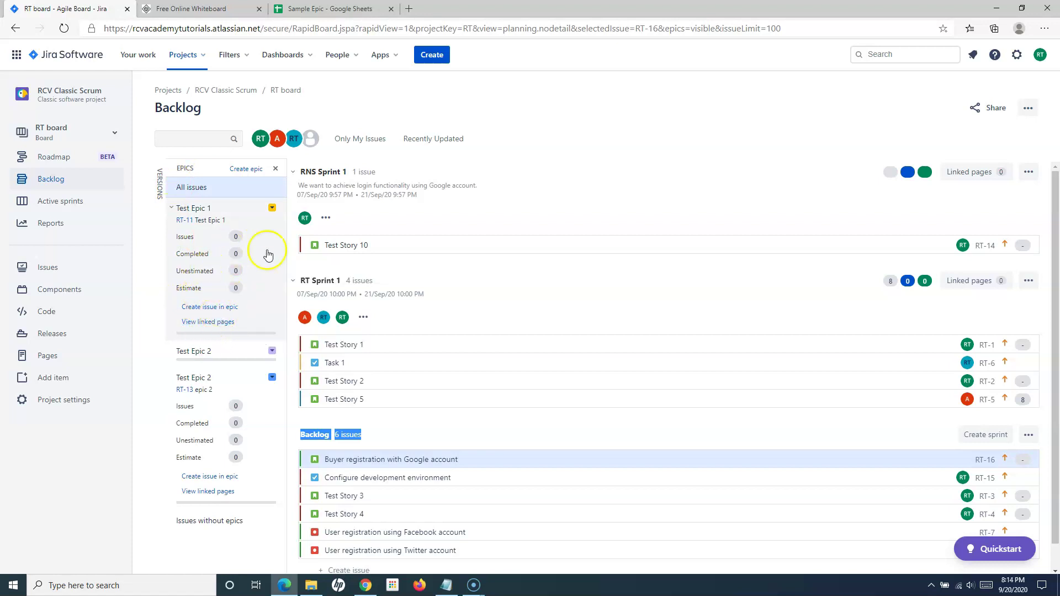
Start a new epic from the backlog and copy the epic name "Portal Registration" from the Sample Epic sheet
{"action": "left_click", "coordinate": [241, 172]}
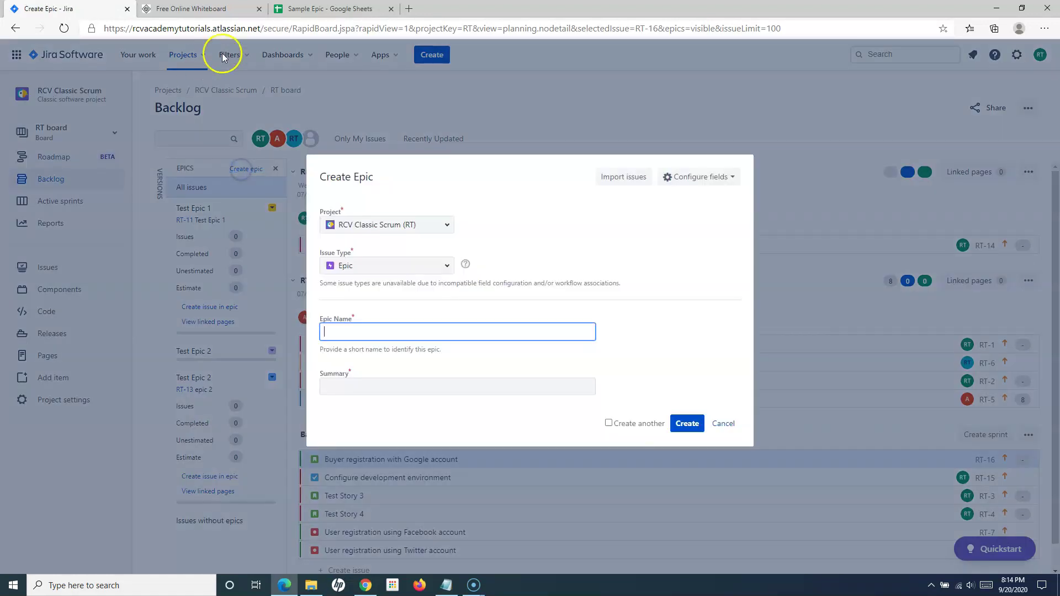
{"action": "left_click", "coordinate": [184, 9]}
{"action": "left_click", "coordinate": [329, 8]}
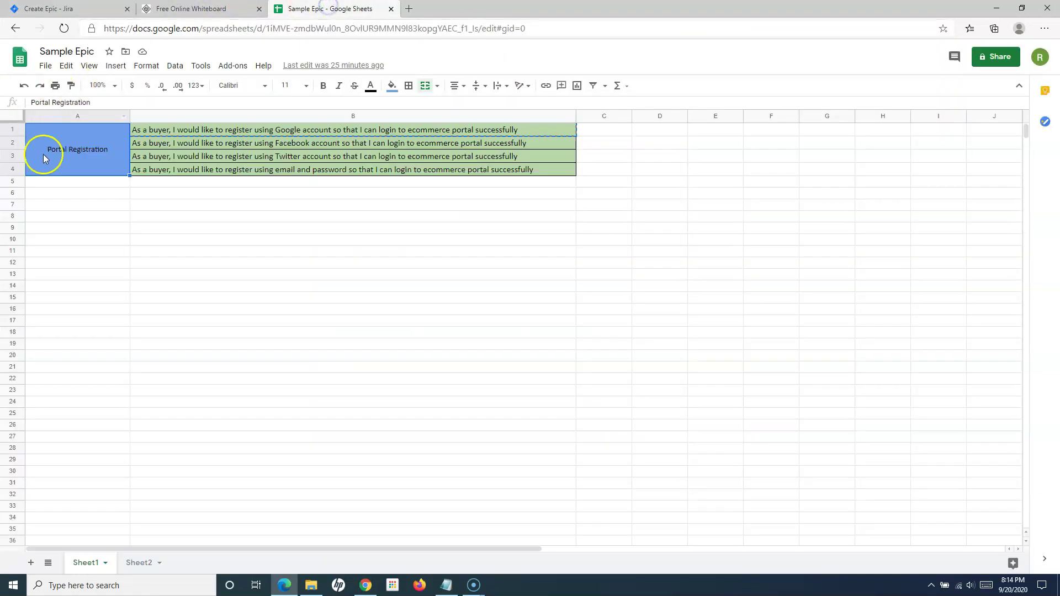
{"action": "double_click", "coordinate": [98, 151]}
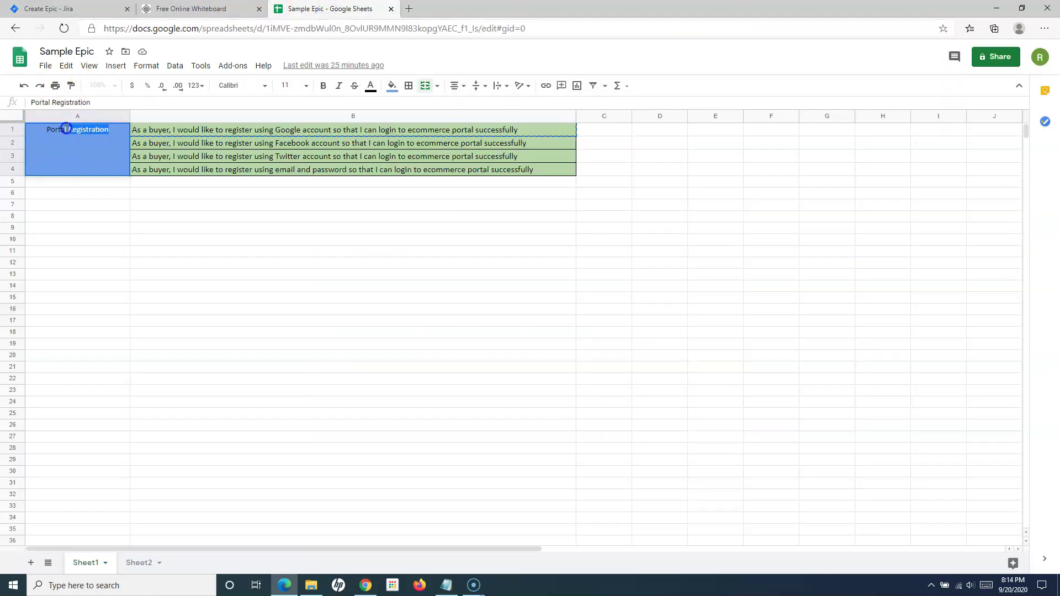
Create the epic with "Portal Registration" as both epic name and summary, and locate it in the backlog's epics list
{"action": "left_click", "coordinate": [64, 8]}
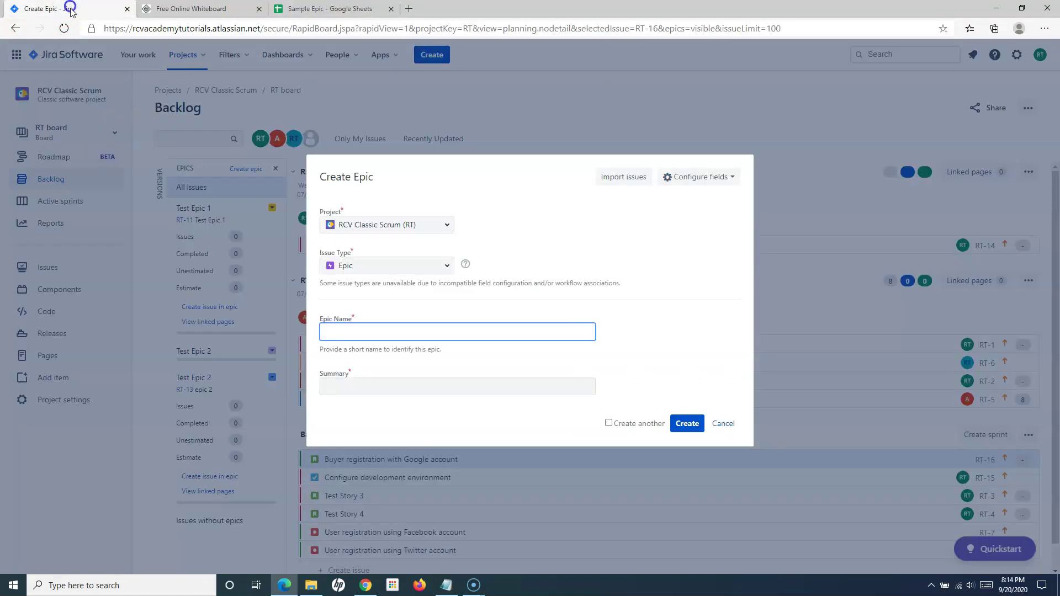
{"action": "left_click", "coordinate": [364, 333]}
{"action": "type", "text": "Portal Registration"}
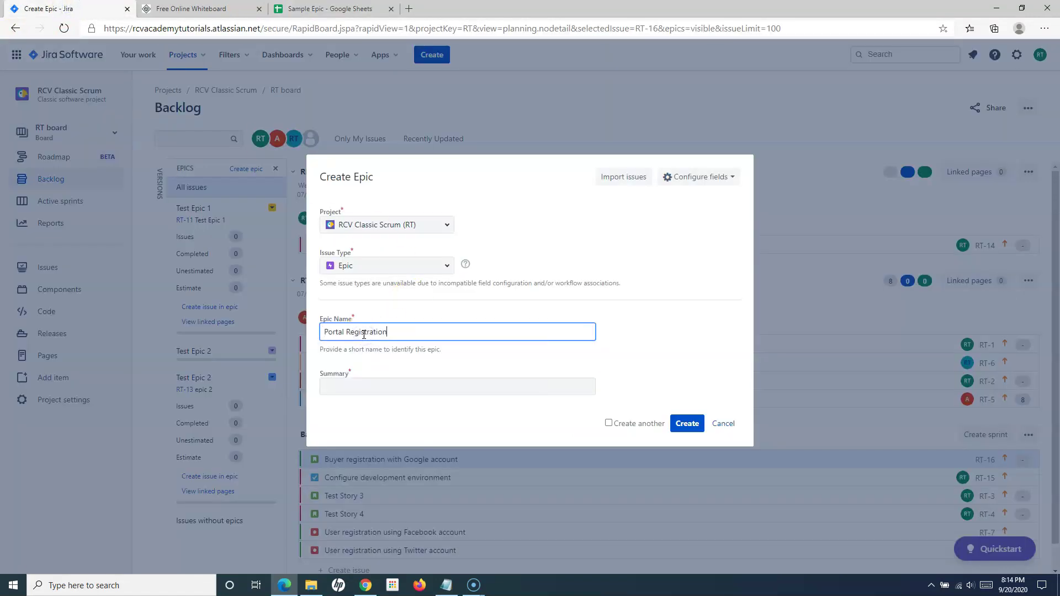
{"action": "left_click", "coordinate": [353, 387]}
{"action": "type", "text": "Portal Registration"}
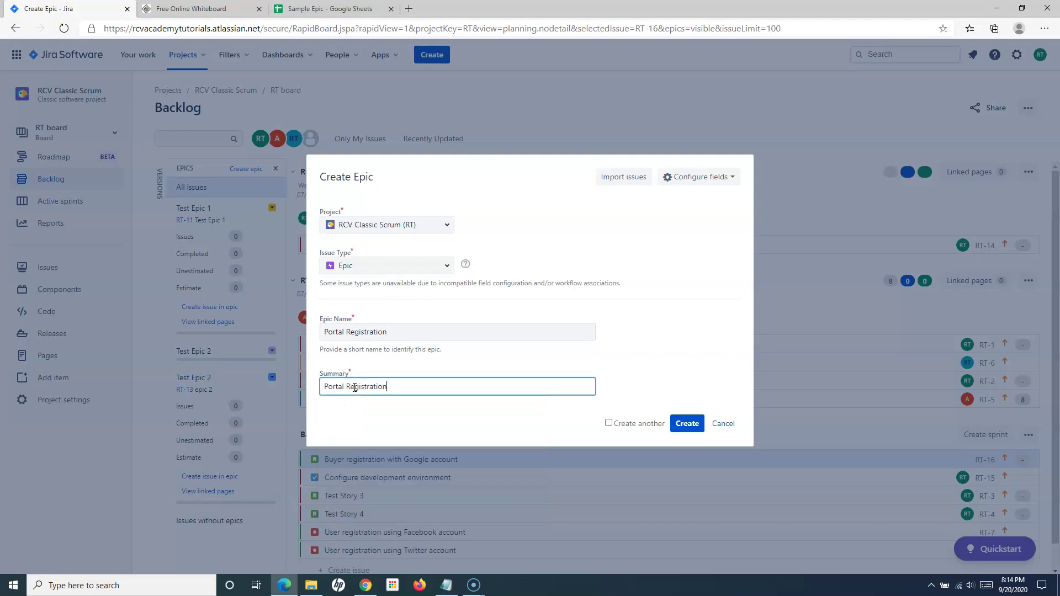
{"action": "left_click", "coordinate": [686, 424]}
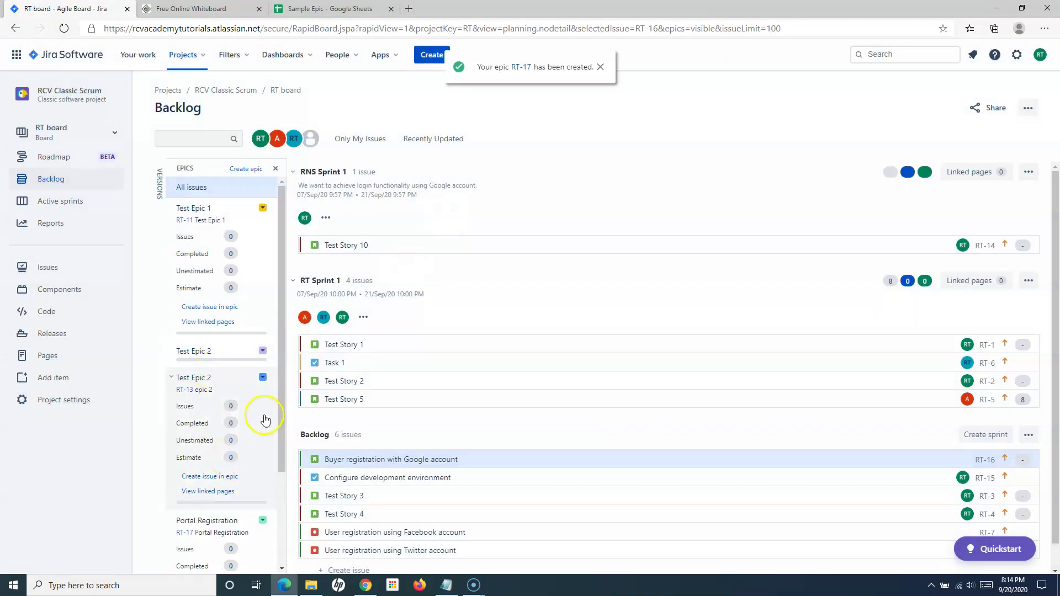
{"action": "scroll", "coordinate": [220, 466], "scroll_direction": "down", "scroll_amount": 3}
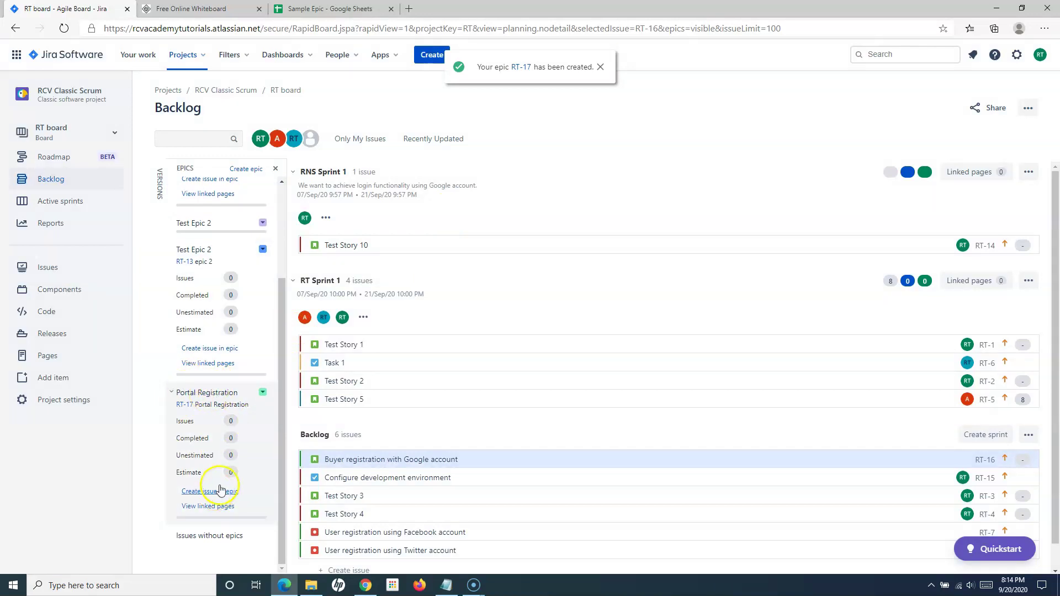
{"action": "left_click", "coordinate": [600, 67]}
Try setting the Epic Link of a new issue to Portal Registration, and discard the issue form
{"action": "left_click", "coordinate": [435, 57]}
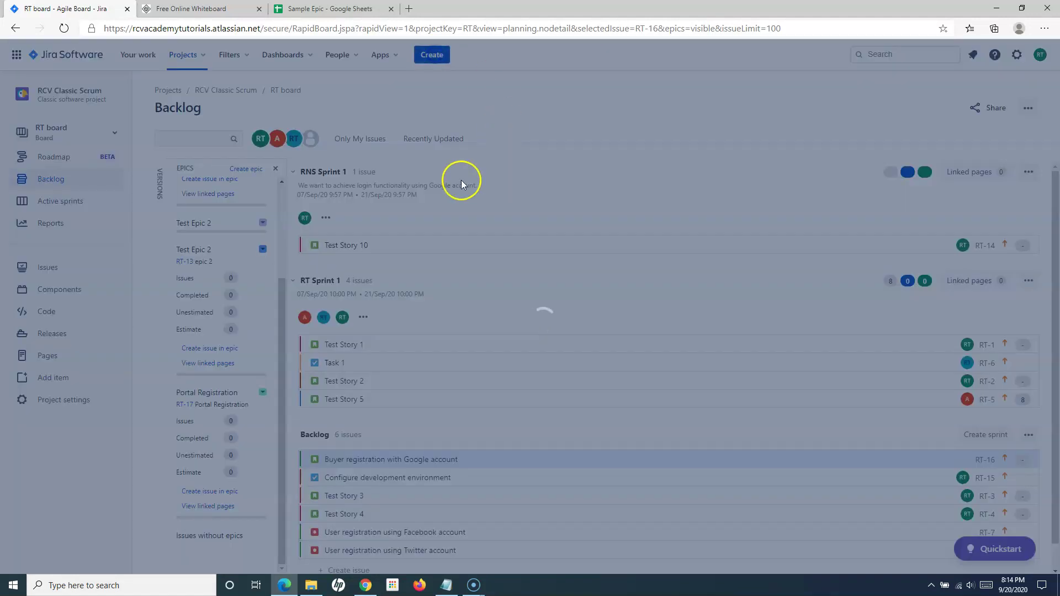
{"action": "scroll", "coordinate": [481, 367], "scroll_direction": "down", "scroll_amount": 1}
{"action": "scroll", "coordinate": [481, 367], "scroll_direction": "down", "scroll_amount": 6}
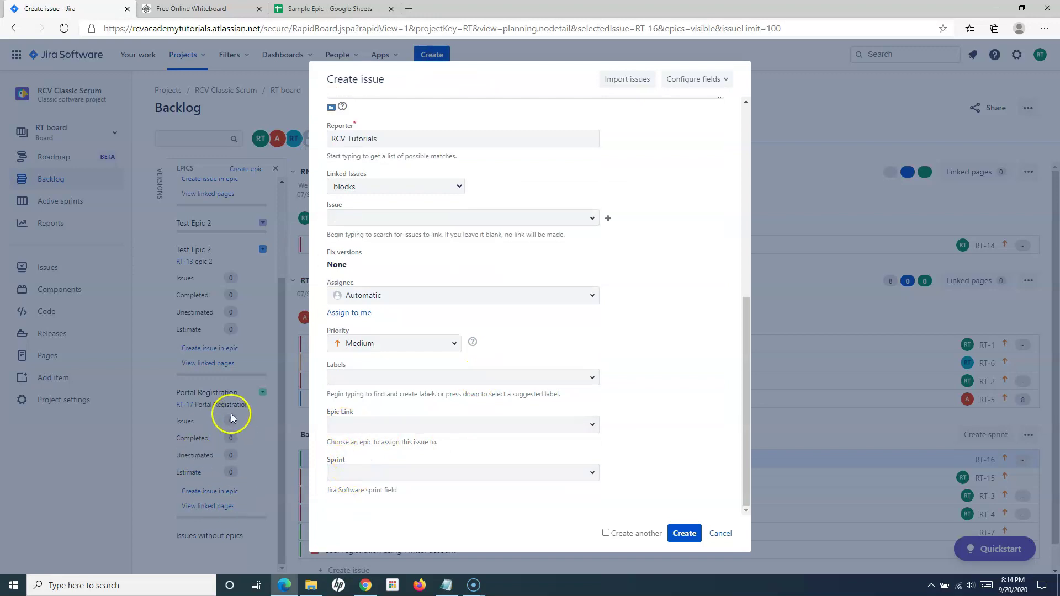
{"action": "left_click", "coordinate": [374, 427]}
{"action": "left_click", "coordinate": [379, 468]}
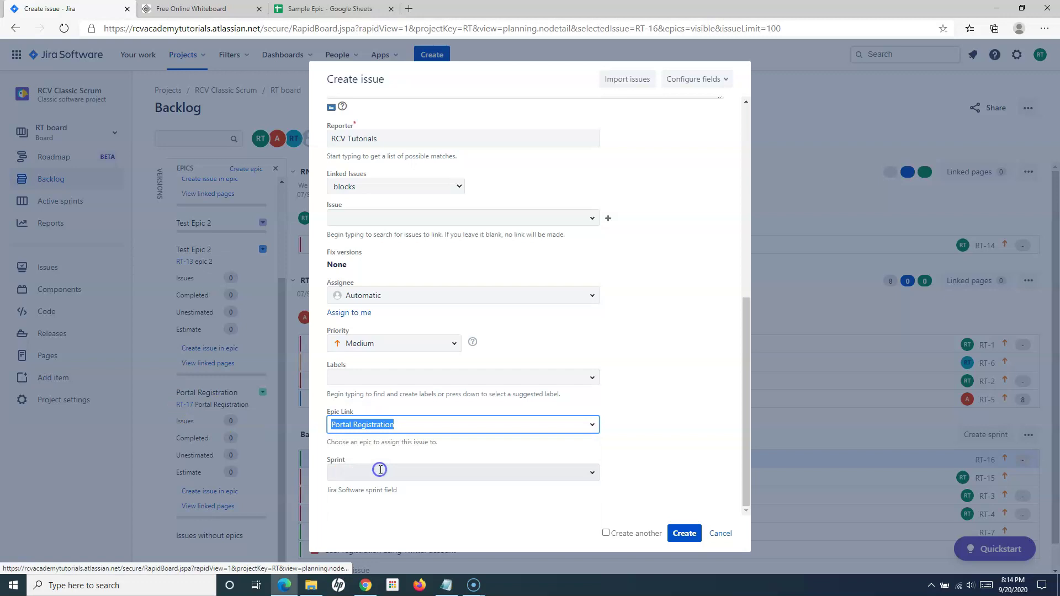
{"action": "left_click", "coordinate": [716, 532]}
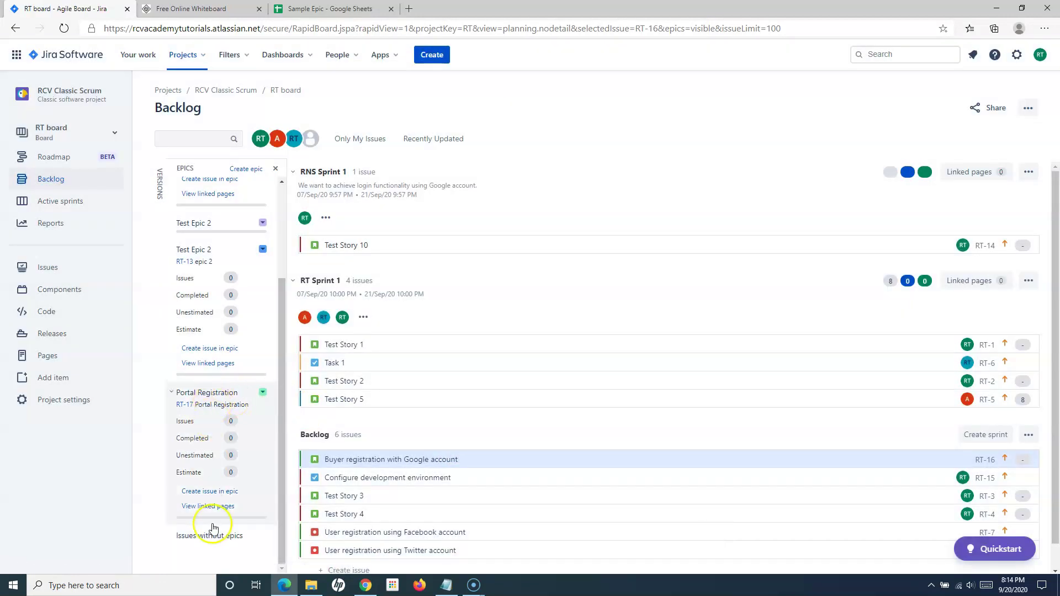
Open a new issue form from within the Portal Registration epic and examine its fields, including Epic Link
{"action": "left_click", "coordinate": [209, 492]}
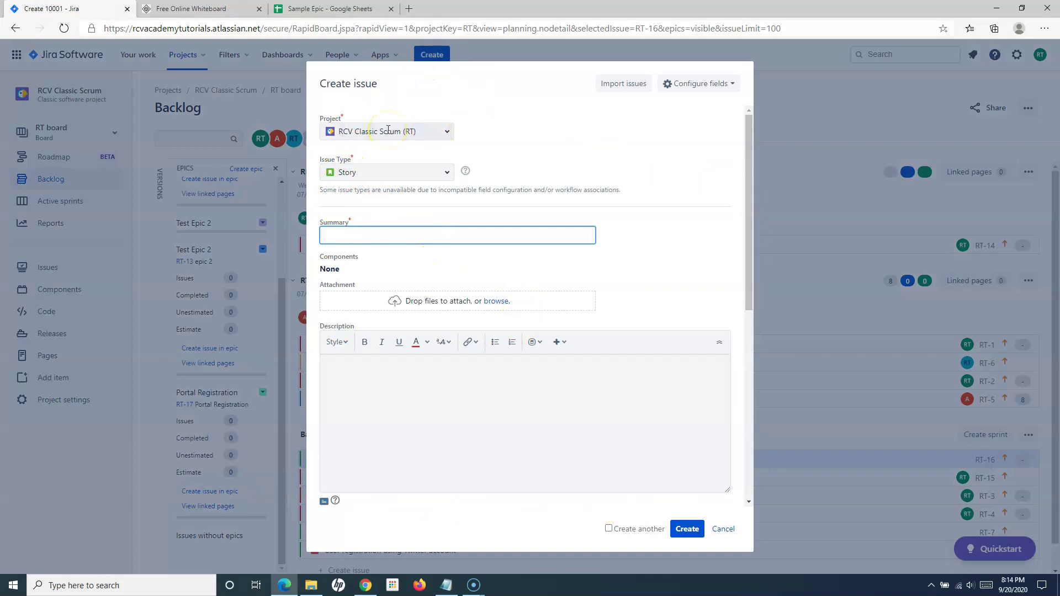
{"action": "scroll", "coordinate": [644, 383], "scroll_direction": "down", "scroll_amount": 7}
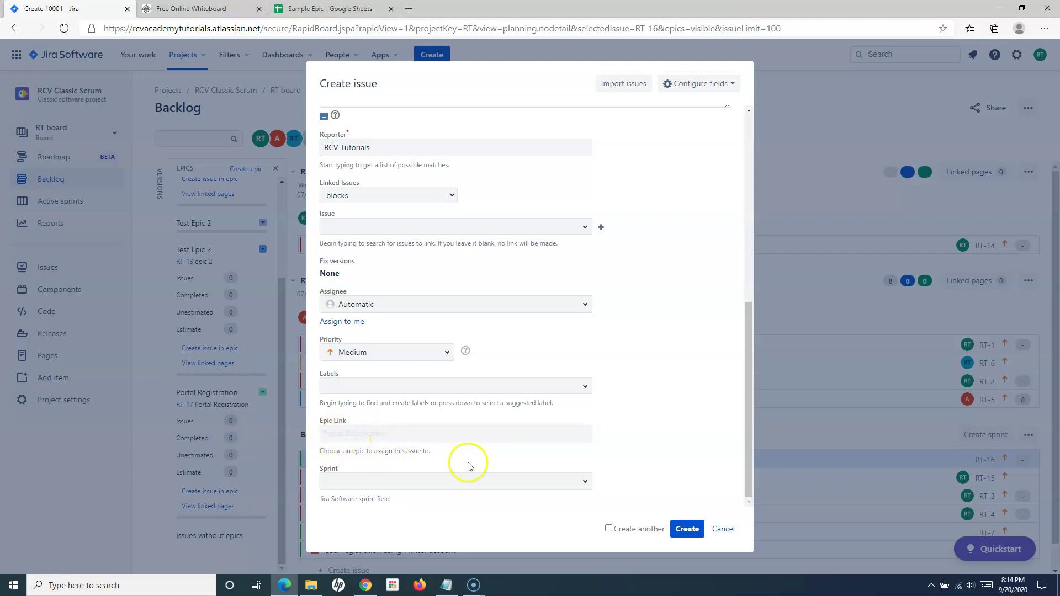
{"action": "scroll", "coordinate": [466, 466], "scroll_direction": "up", "scroll_amount": 10}
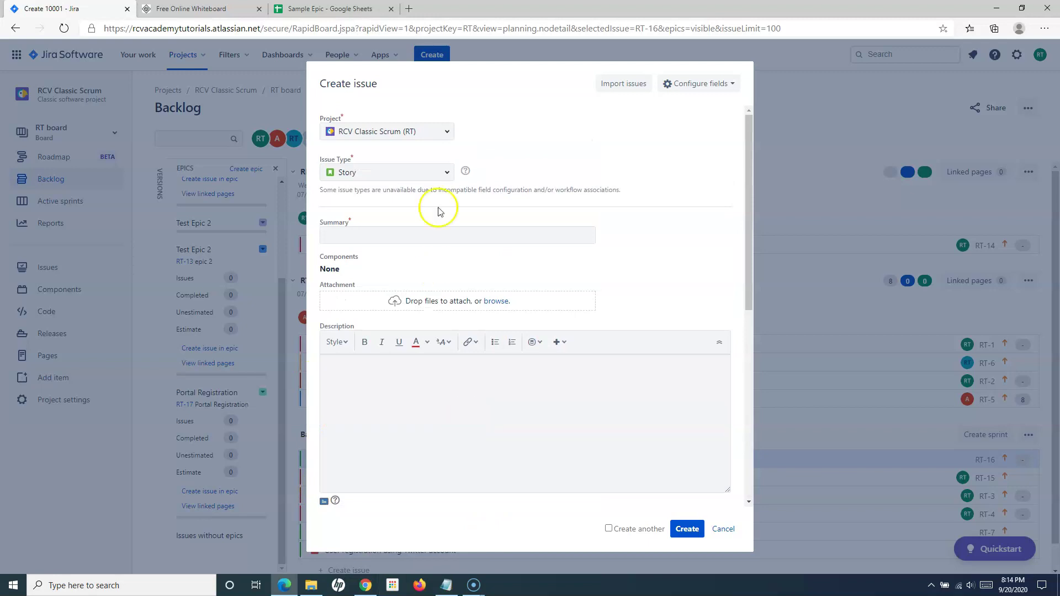
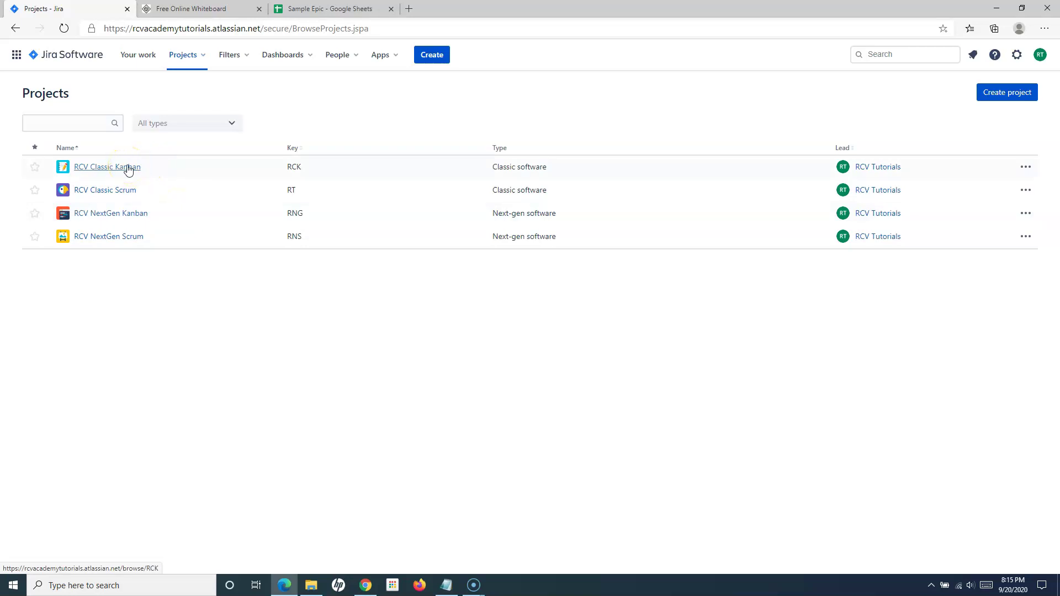
Open the RCV Classic Kanban project and examine the fields of its new issue form, including Epic Link
{"action": "left_click", "coordinate": [94, 169]}
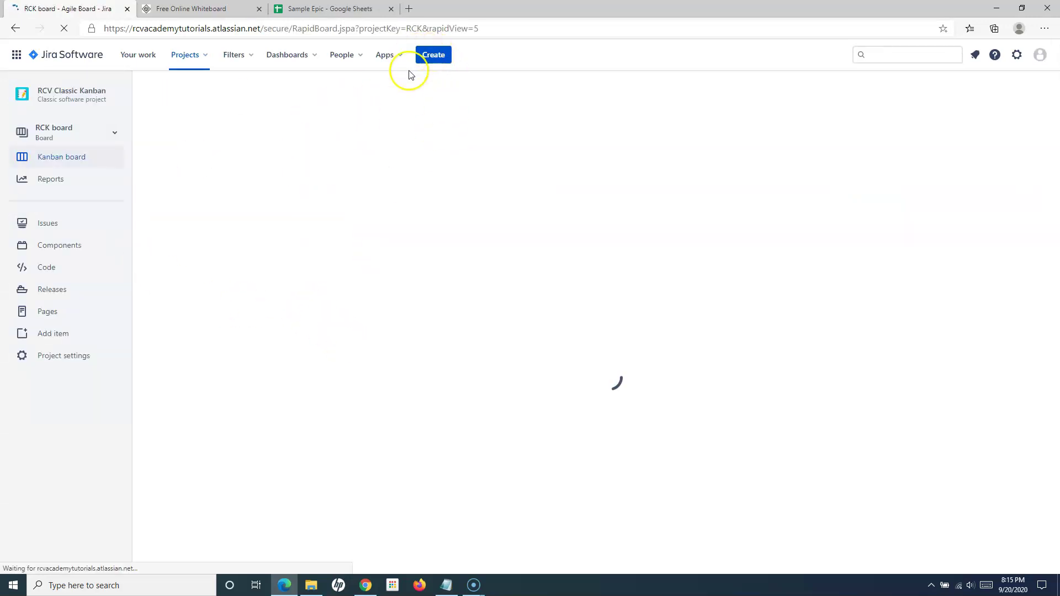
{"action": "left_click", "coordinate": [436, 54]}
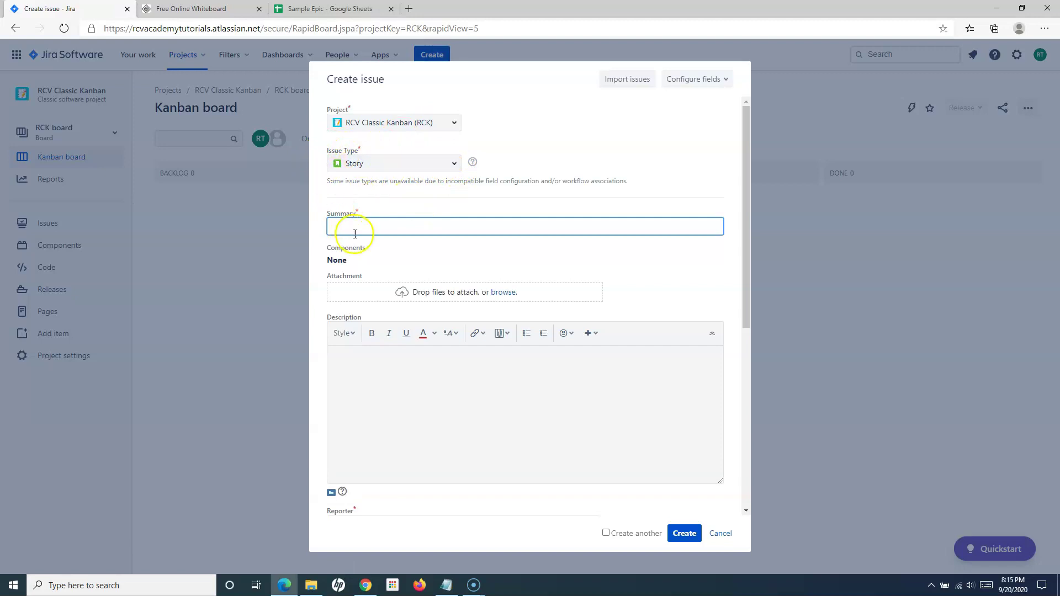
{"action": "scroll", "coordinate": [567, 470], "scroll_direction": "down", "scroll_amount": 5}
{"action": "scroll", "coordinate": [565, 466], "scroll_direction": "down", "scroll_amount": 2}
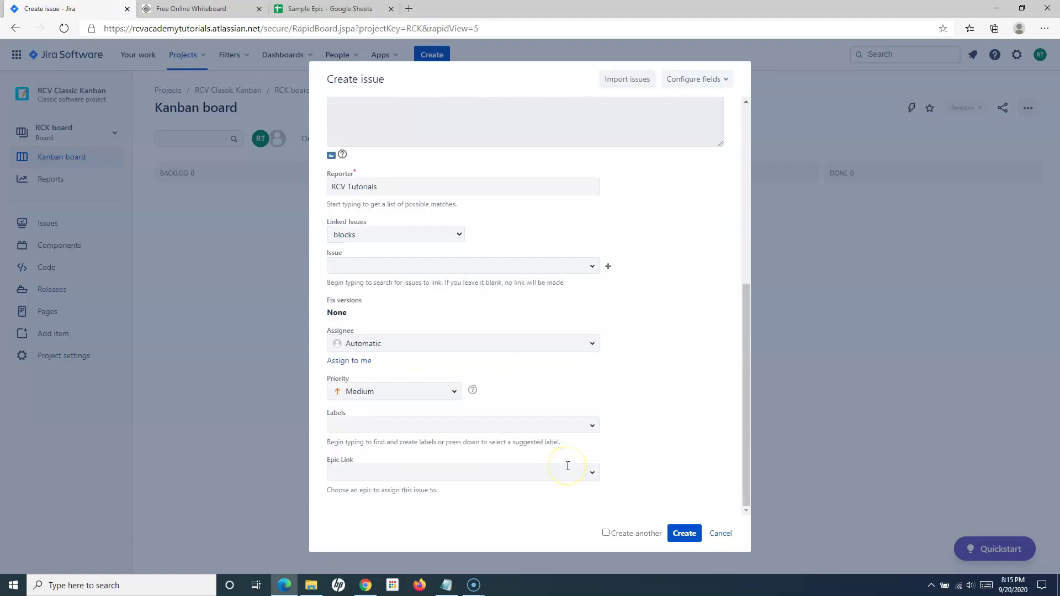
{"action": "scroll", "coordinate": [564, 466], "scroll_direction": "up", "scroll_amount": 10}
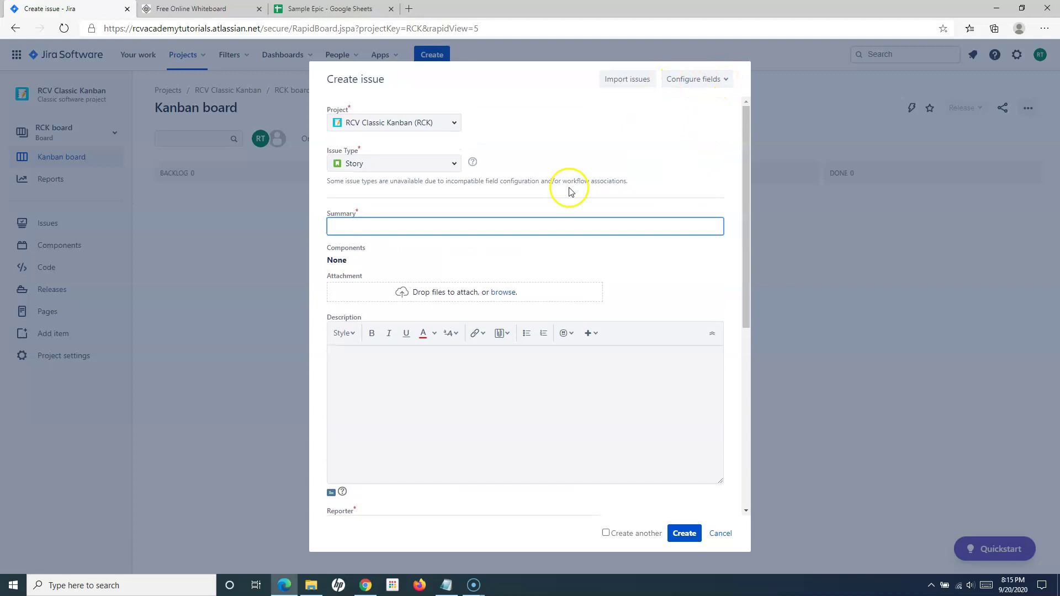
{"action": "scroll", "coordinate": [530, 374], "scroll_direction": "down", "scroll_amount": 6}
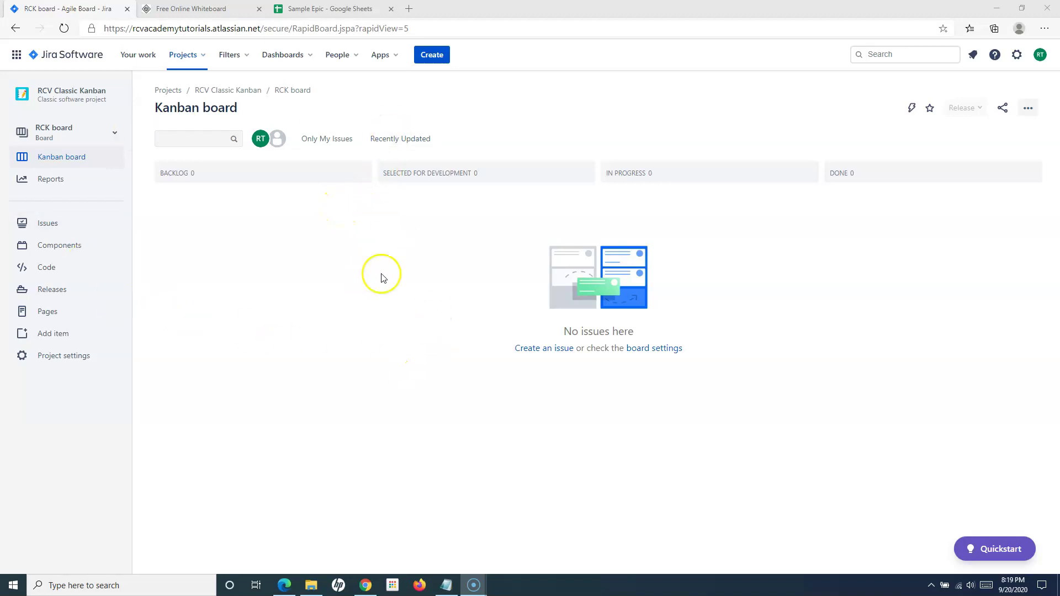
Create an issue of type Epic in RCV Classic Kanban with "Portal Registration" as both epic name and summary
{"action": "left_click", "coordinate": [541, 348]}
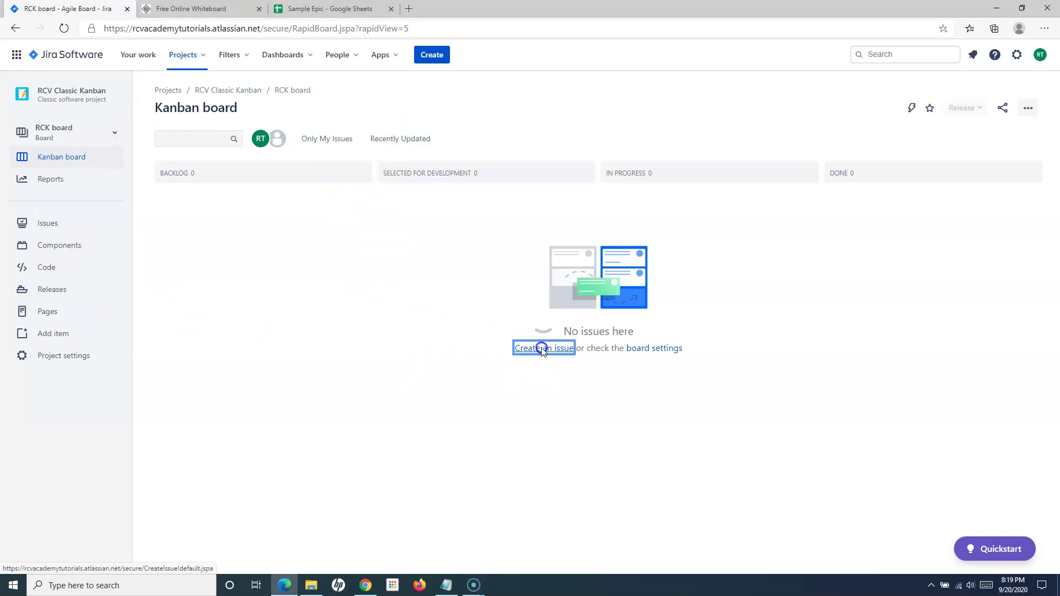
{"action": "left_click", "coordinate": [364, 223]}
{"action": "key", "text": "Down"}
{"action": "key", "text": "Down"}
{"action": "key", "text": "Return"}
{"action": "left_click", "coordinate": [368, 281]}
{"action": "key", "text": "Down"}
{"action": "key", "text": "Down"}
{"action": "key", "text": "Down"}
{"action": "key", "text": "Down"}
{"action": "key", "text": "Return"}
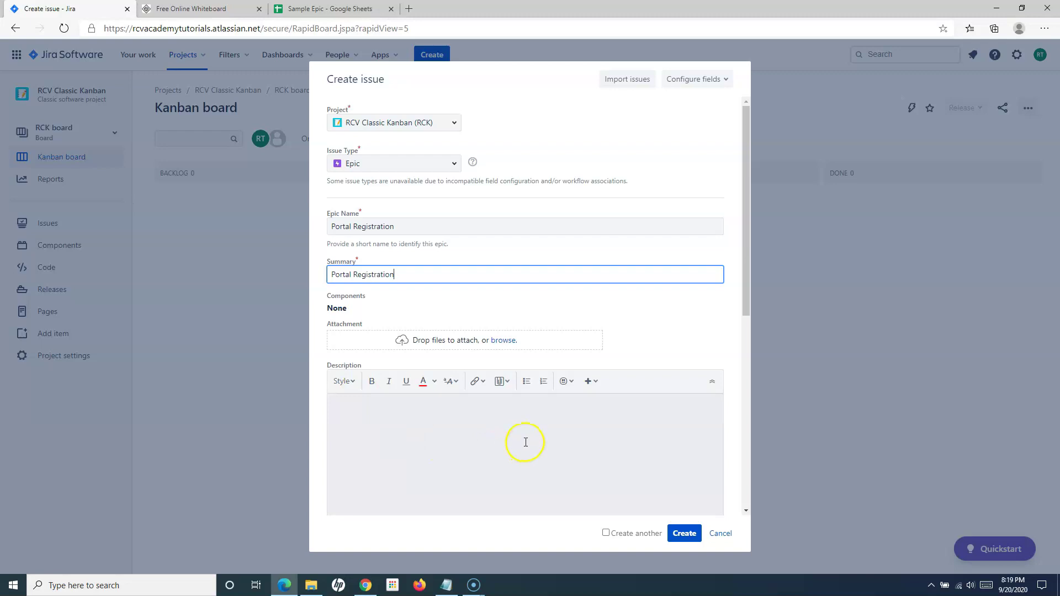
{"action": "left_click", "coordinate": [684, 533]}
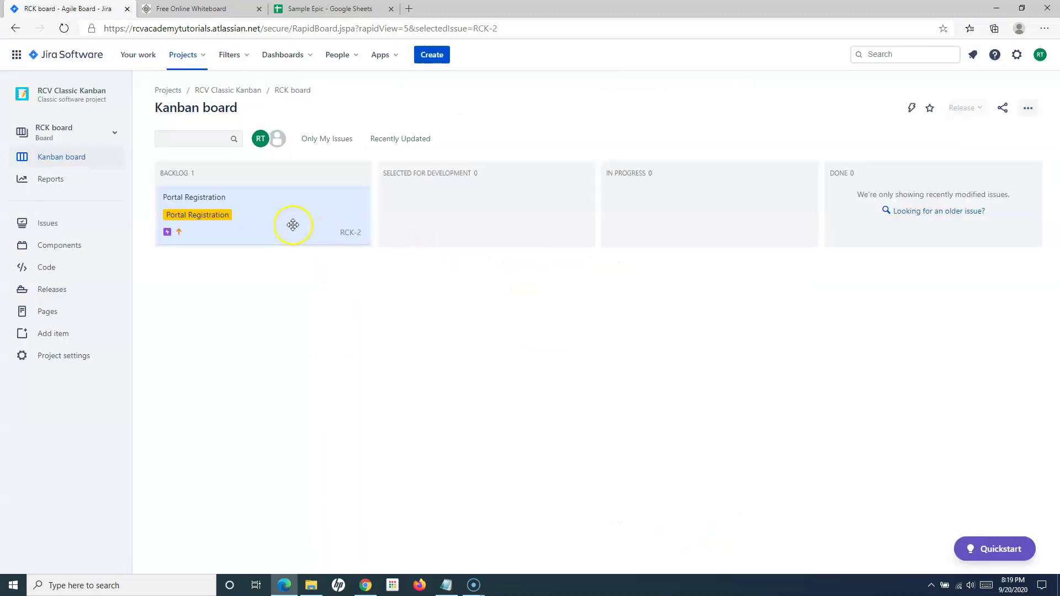
Open the Portal Registration epic's details from the Kanban board and start a child issue of type Story
{"action": "left_click", "coordinate": [350, 233]}
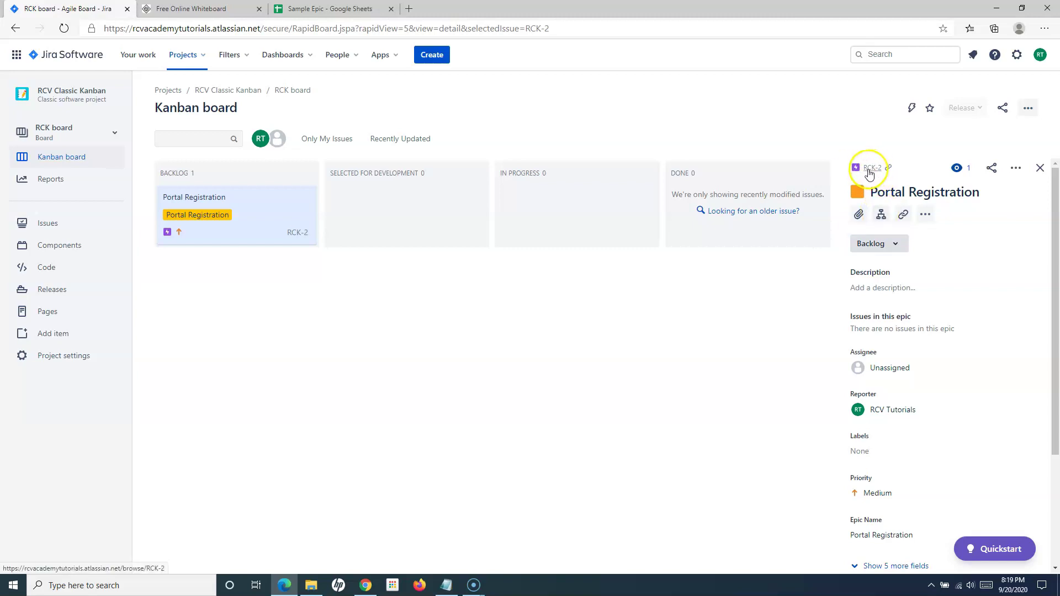
{"action": "left_click", "coordinate": [881, 217]}
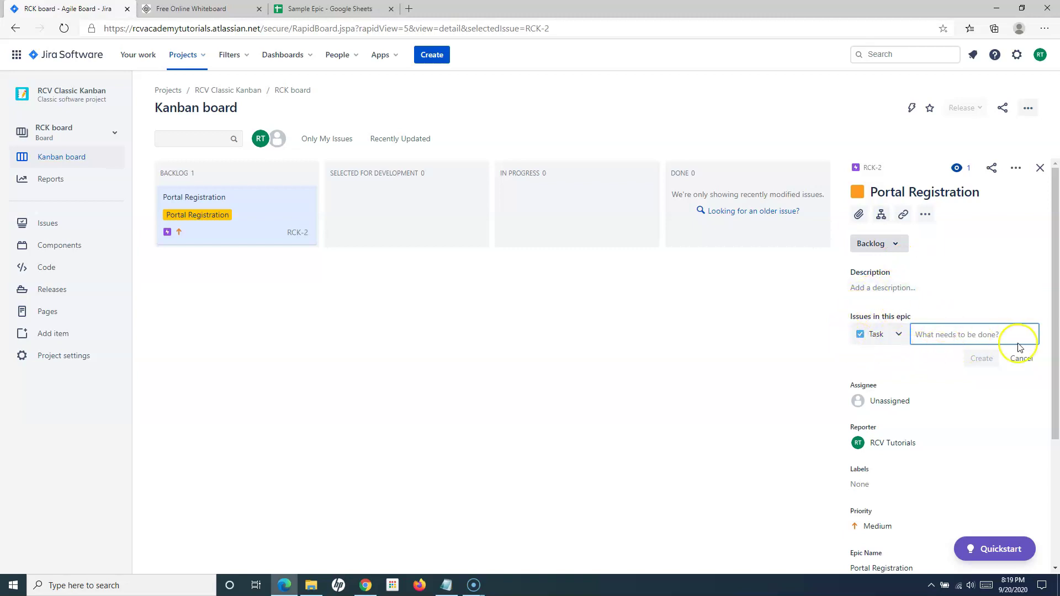
{"action": "left_click", "coordinate": [899, 335]}
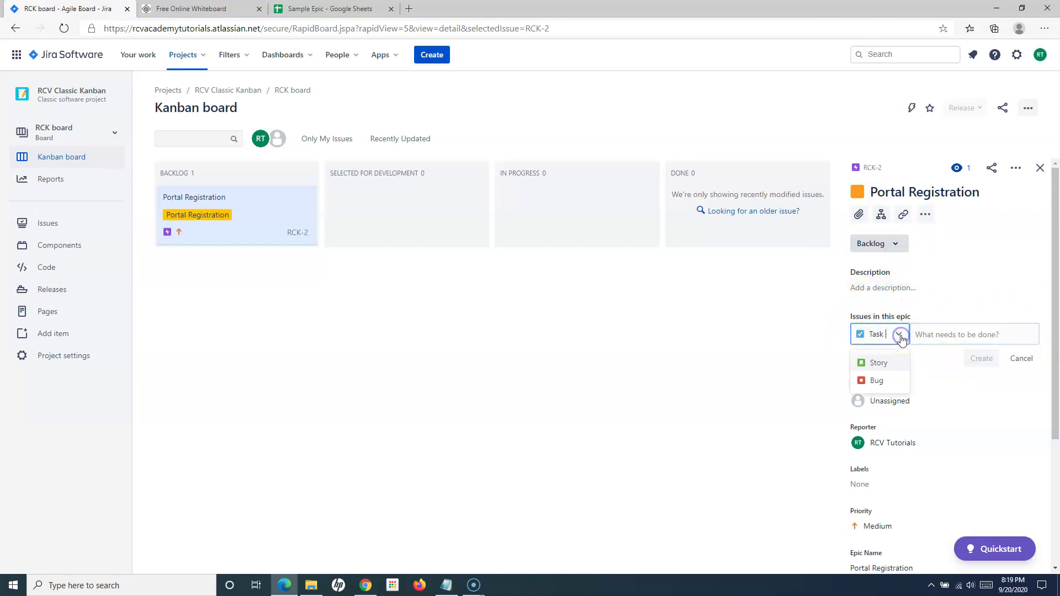
{"action": "left_click", "coordinate": [878, 365]}
{"action": "left_click", "coordinate": [934, 332]}
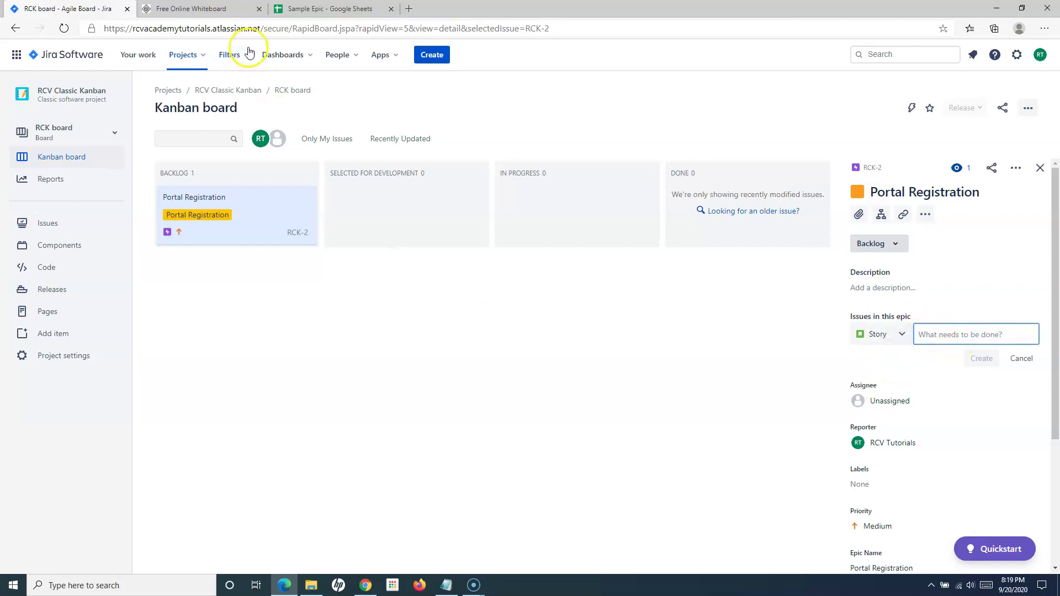
Create the child story with the Facebook-account registration text copied from the Sample Epic sheet, and open the epic's full page
{"action": "left_click", "coordinate": [329, 9]}
{"action": "left_click", "coordinate": [256, 147]}
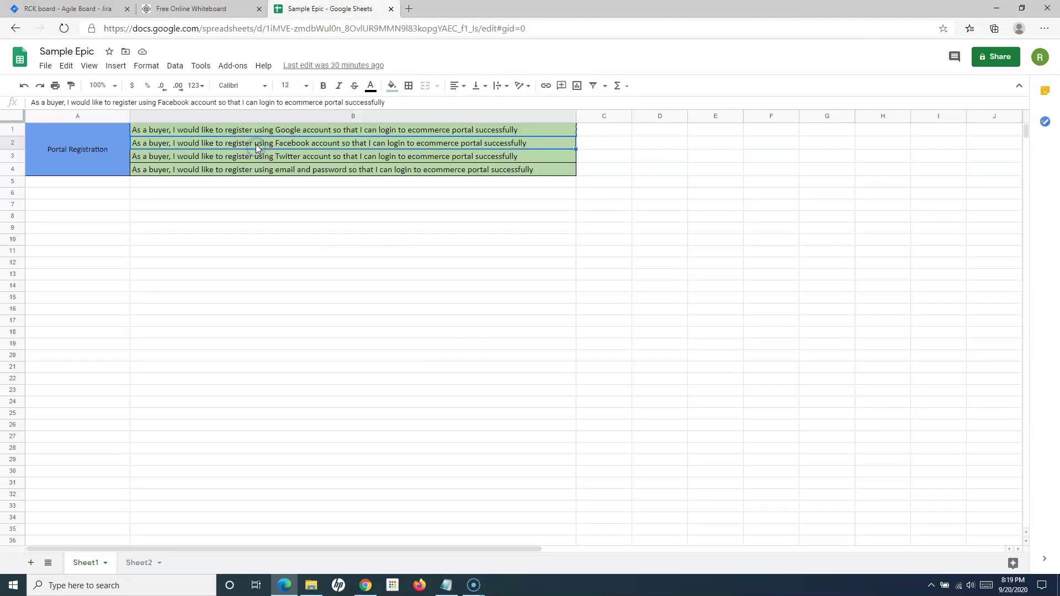
{"action": "left_click", "coordinate": [110, 9]}
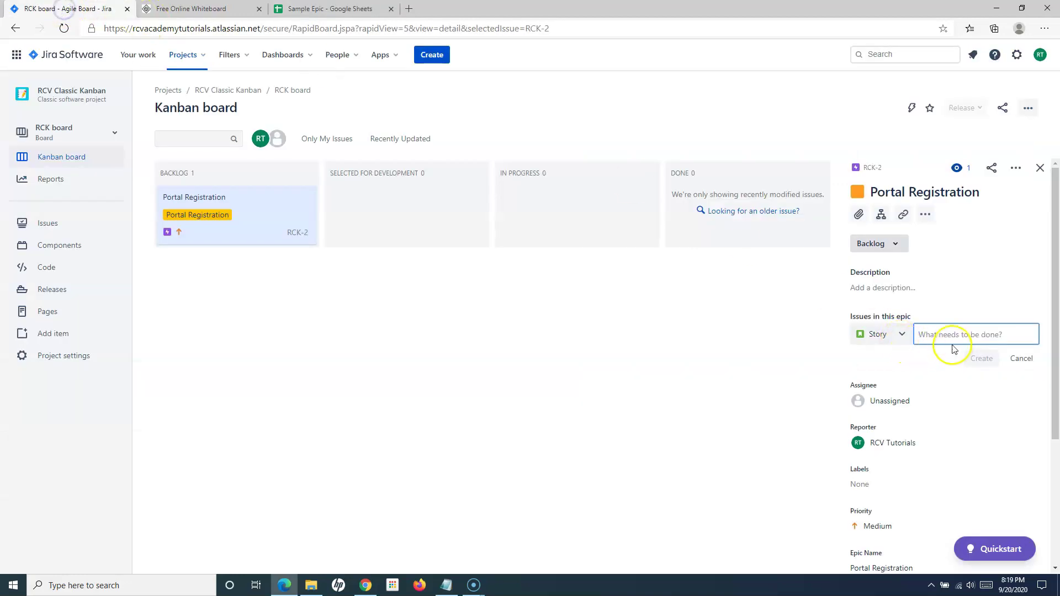
{"action": "key", "text": "ctrl+v"}
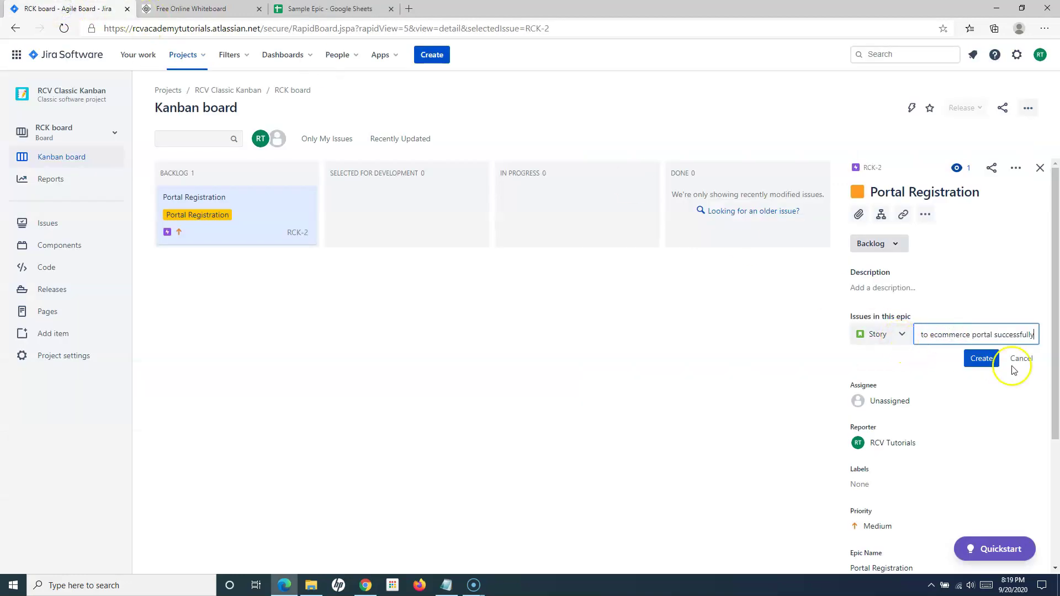
{"action": "left_click", "coordinate": [980, 358]}
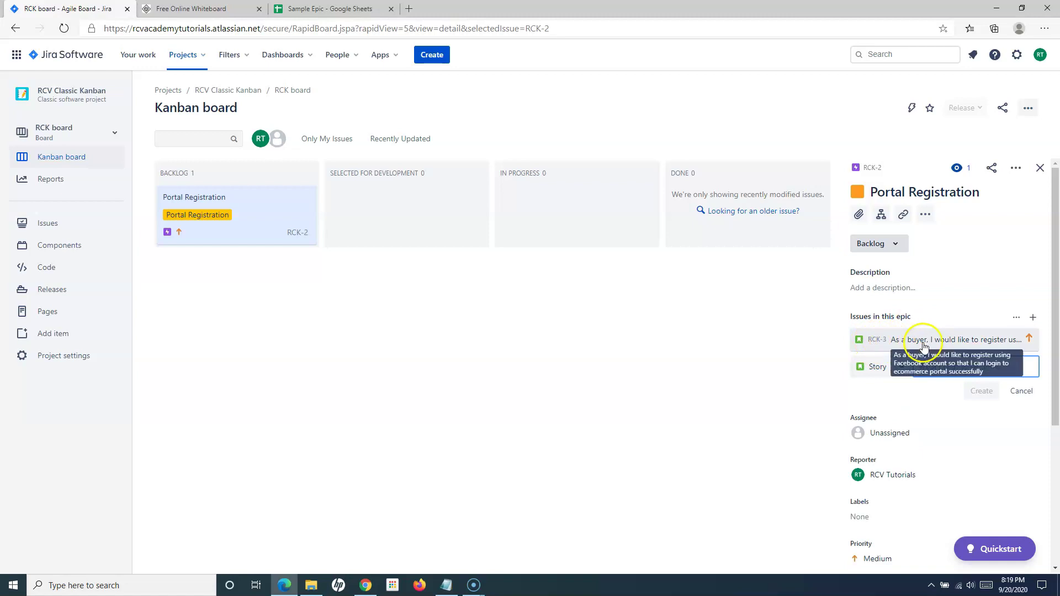
{"action": "left_click", "coordinate": [871, 172]}
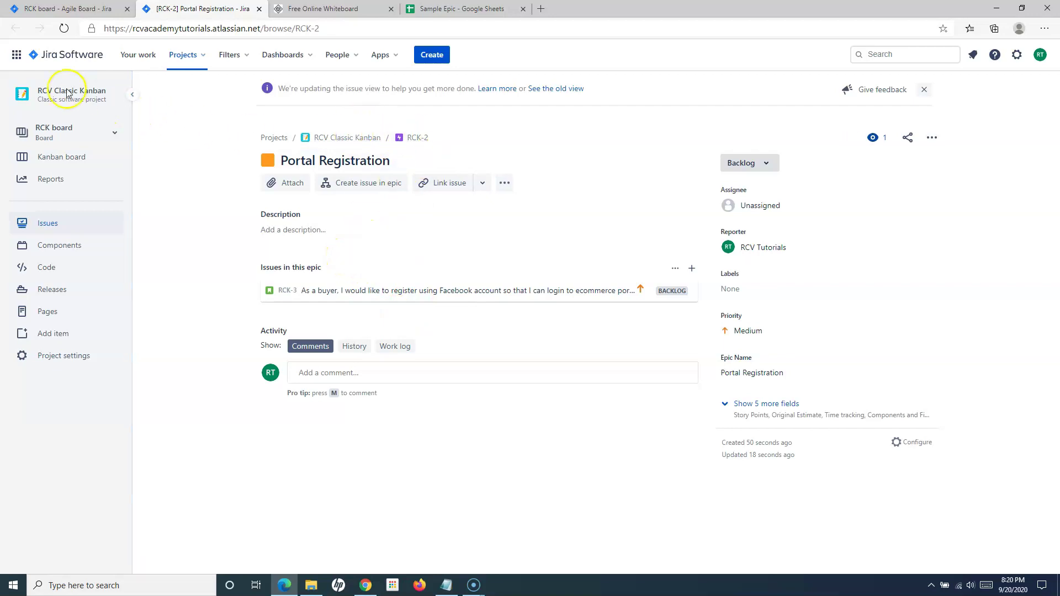
Open the RCV NextGen Kanban project, check which issue types its new issue form offers, and discard the form
{"action": "left_click", "coordinate": [72, 10]}
{"action": "left_click", "coordinate": [80, 54]}
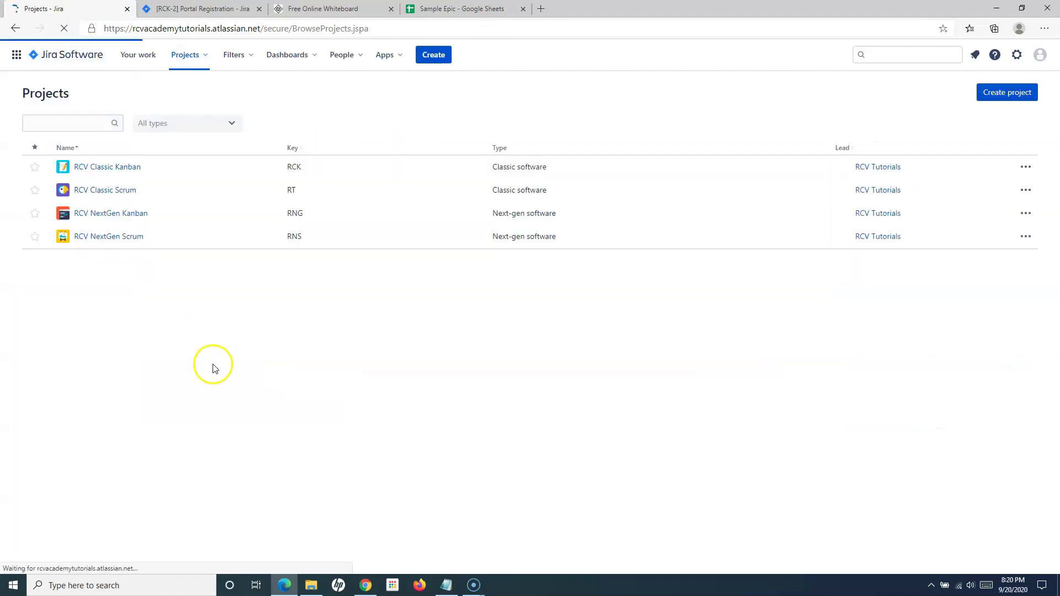
{"action": "left_click", "coordinate": [116, 217]}
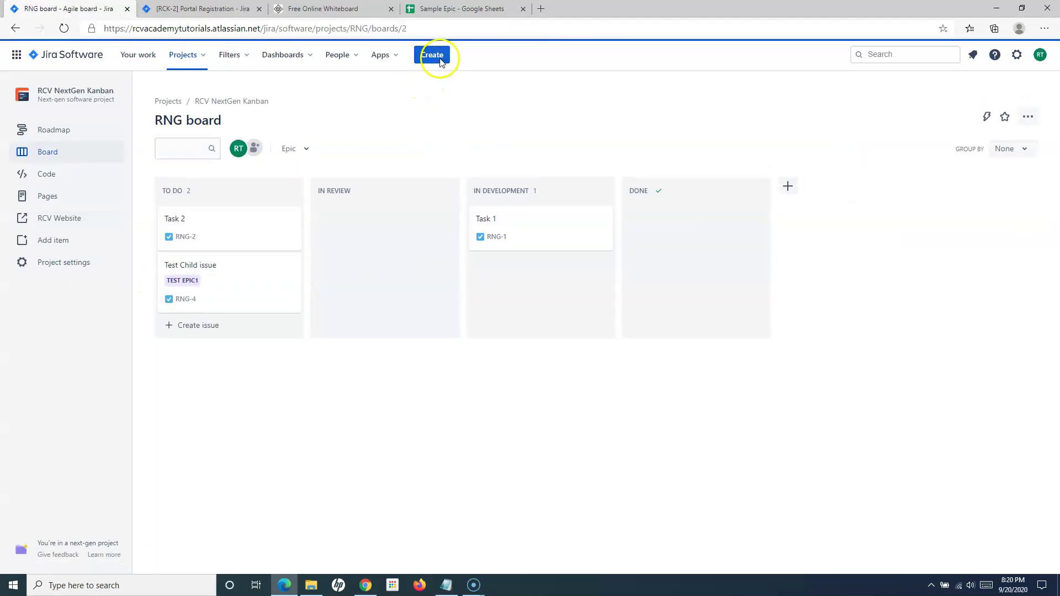
{"action": "left_click", "coordinate": [433, 54]}
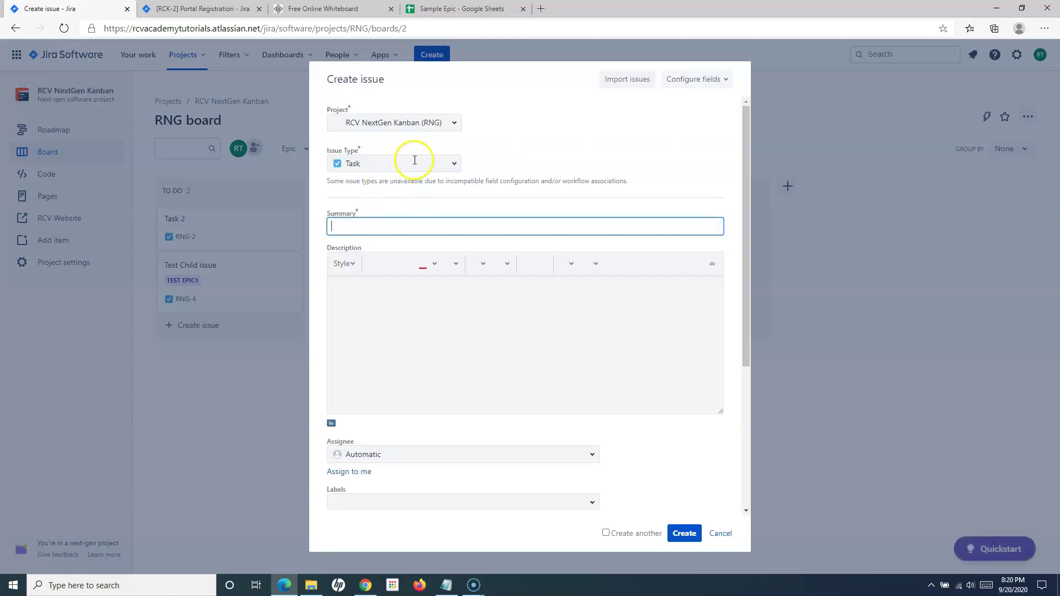
{"action": "left_click", "coordinate": [454, 165]}
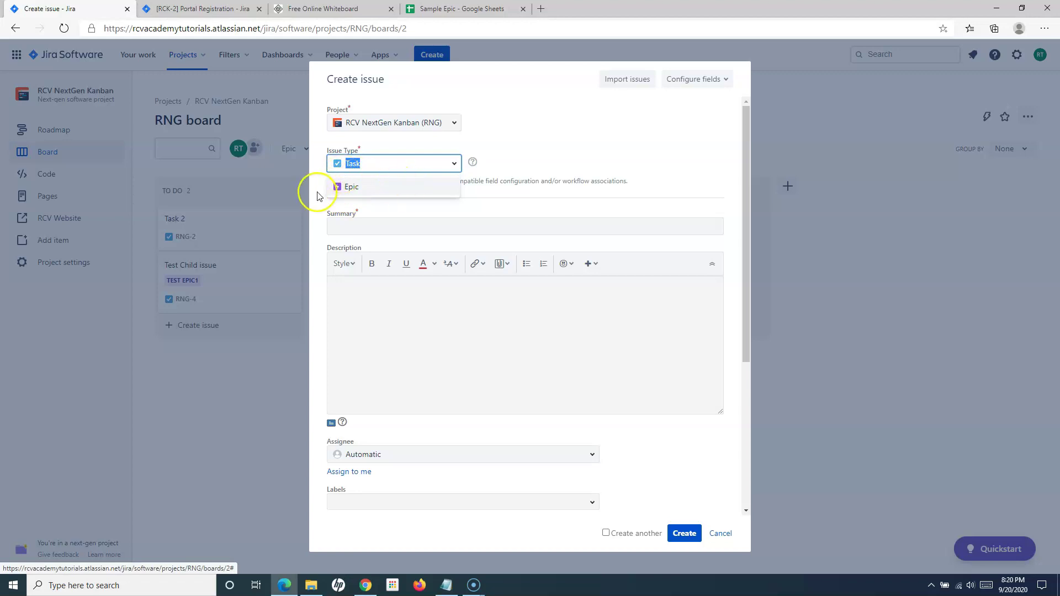
{"action": "left_click", "coordinate": [719, 533]}
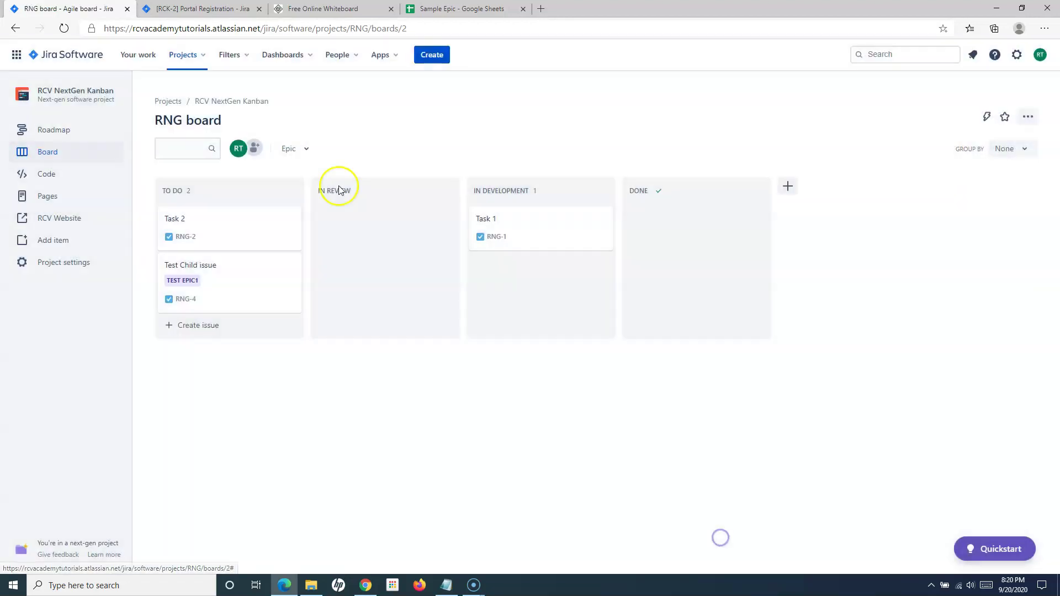
Add the suggested Story and Bug issue types in the RCV NextGen Kanban project settings, and return to the settings overview
{"action": "left_click", "coordinate": [52, 269]}
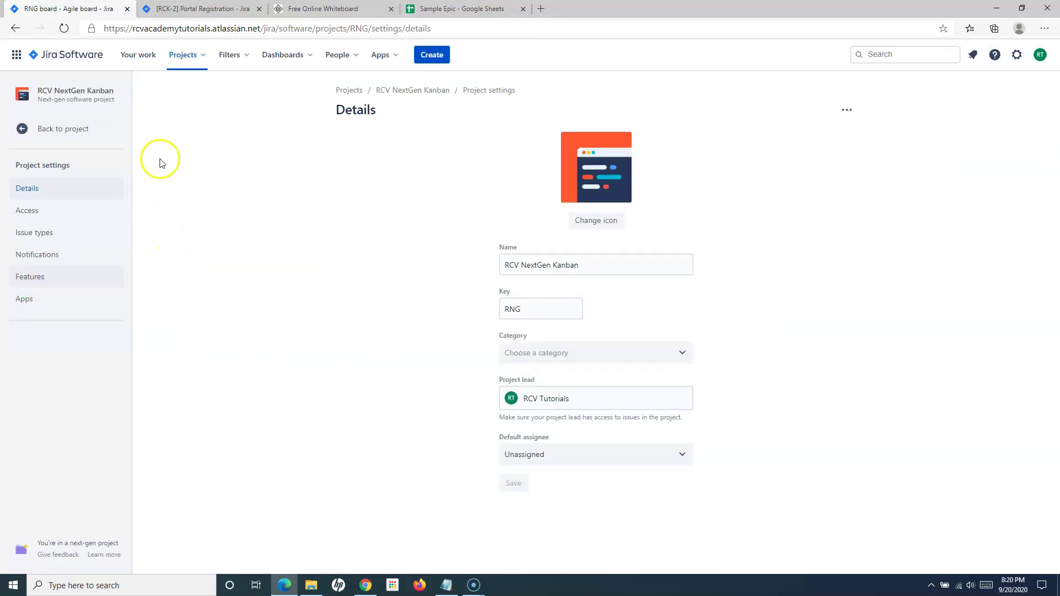
{"action": "left_click", "coordinate": [34, 233]}
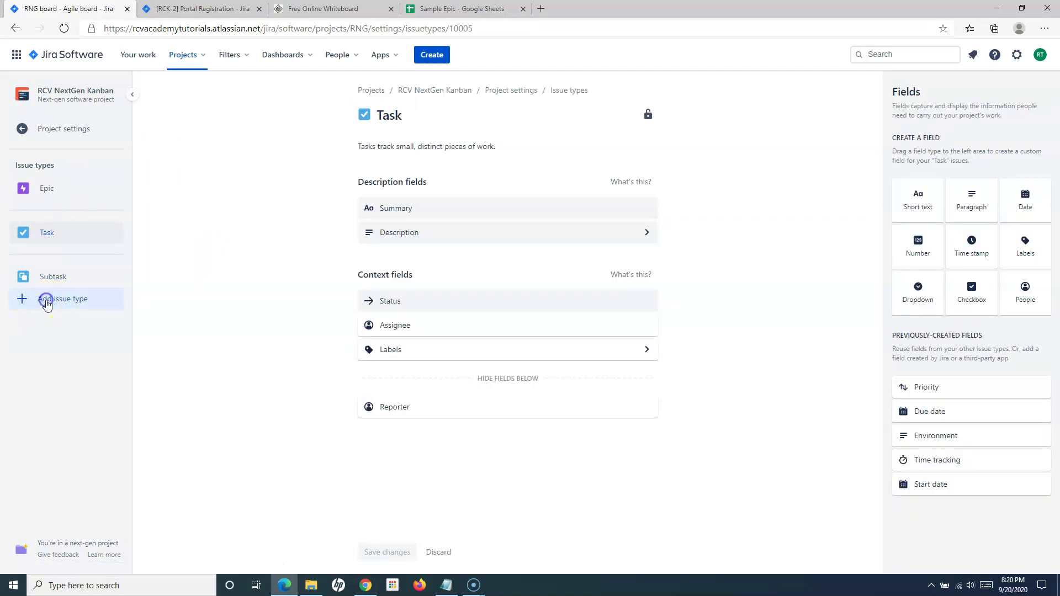
{"action": "left_click", "coordinate": [47, 301]}
{"action": "left_click", "coordinate": [467, 204]}
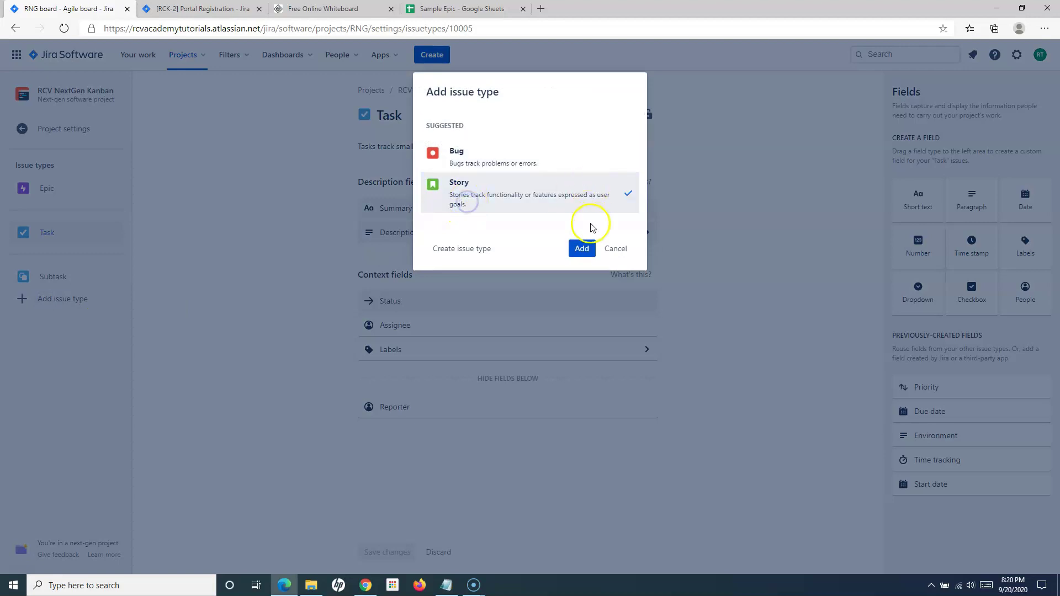
{"action": "left_click", "coordinate": [582, 247]}
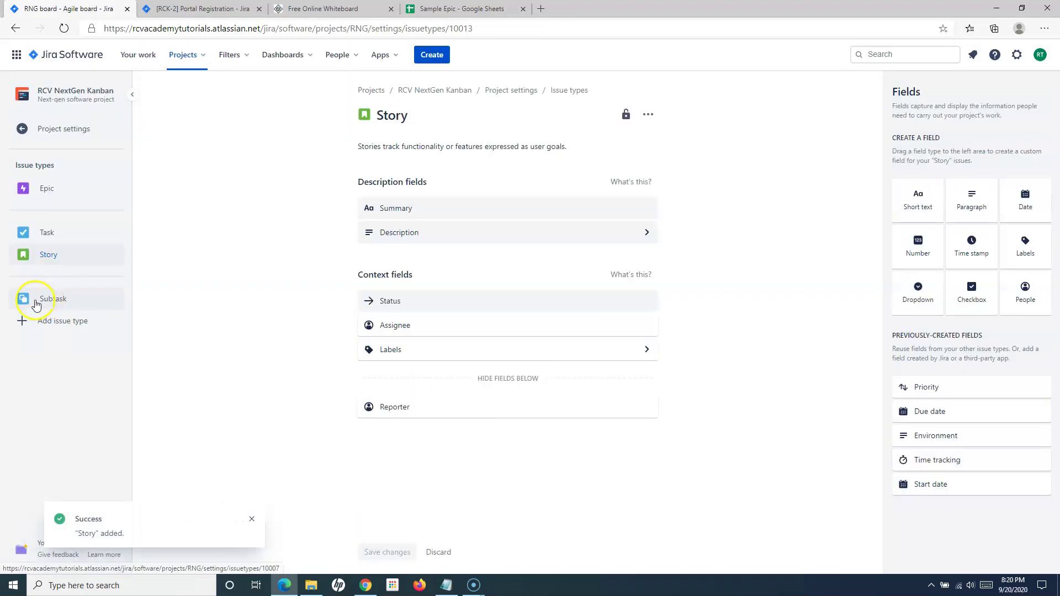
{"action": "left_click", "coordinate": [46, 321]}
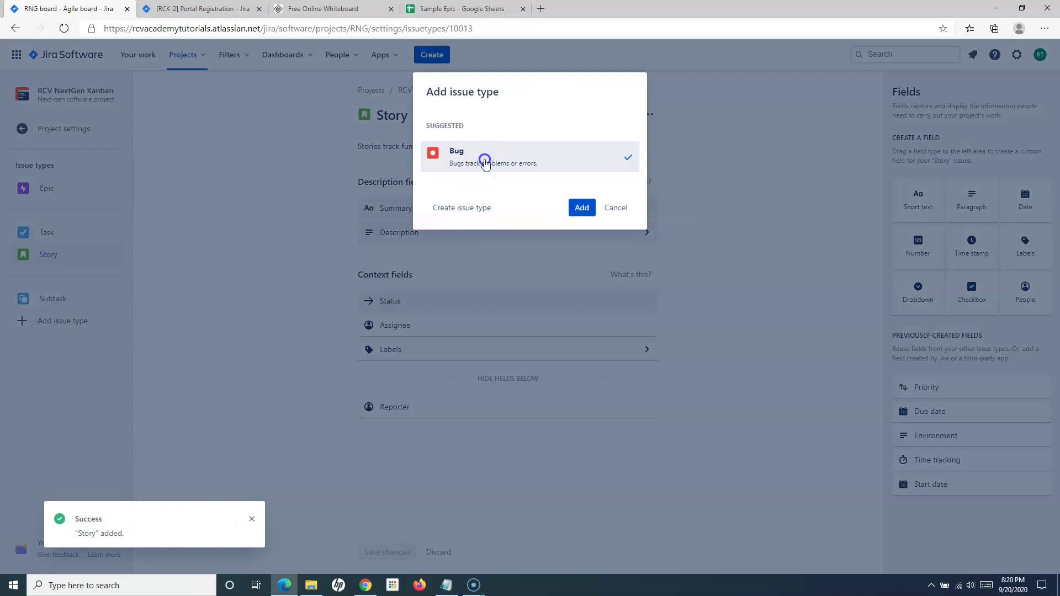
{"action": "left_click", "coordinate": [580, 208]}
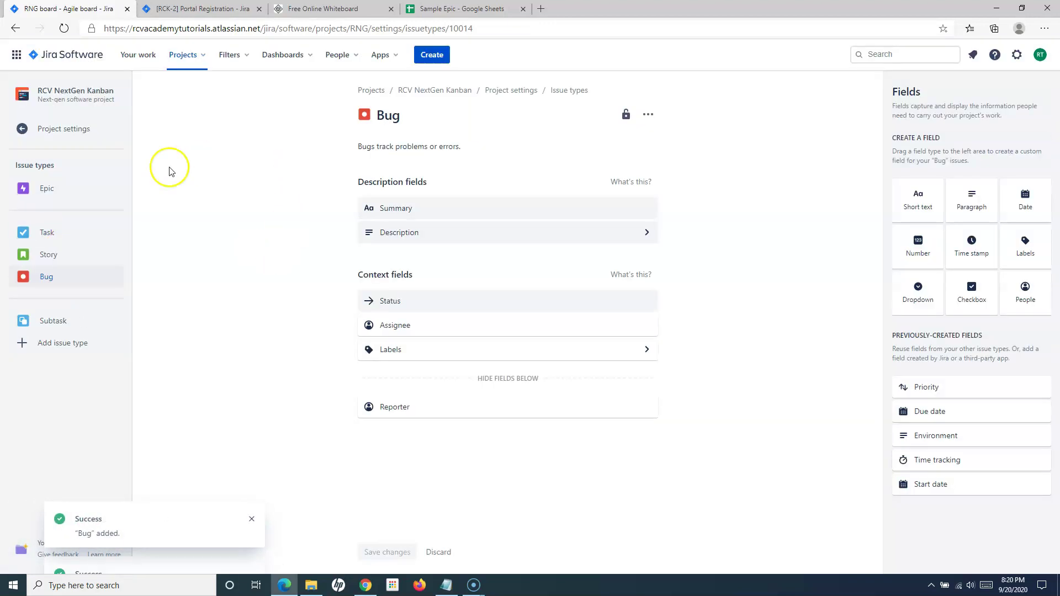
{"action": "left_click", "coordinate": [27, 131]}
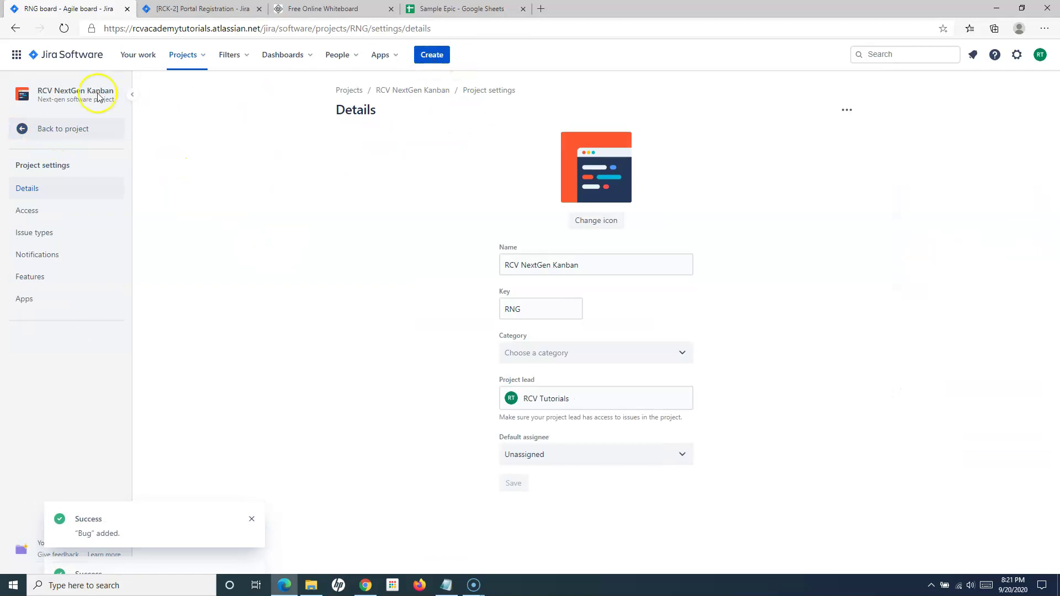
Check that Story and Bug can be chosen as issue type in a new RCV NextGen Kanban issue, and discard the form
{"action": "left_click", "coordinate": [426, 57]}
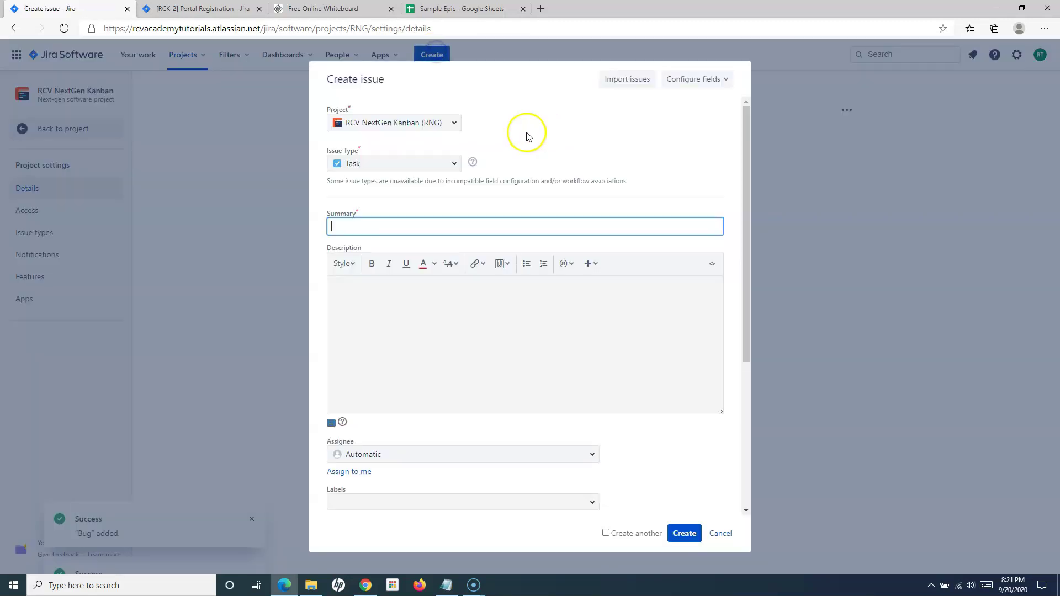
{"action": "left_click", "coordinate": [453, 164]}
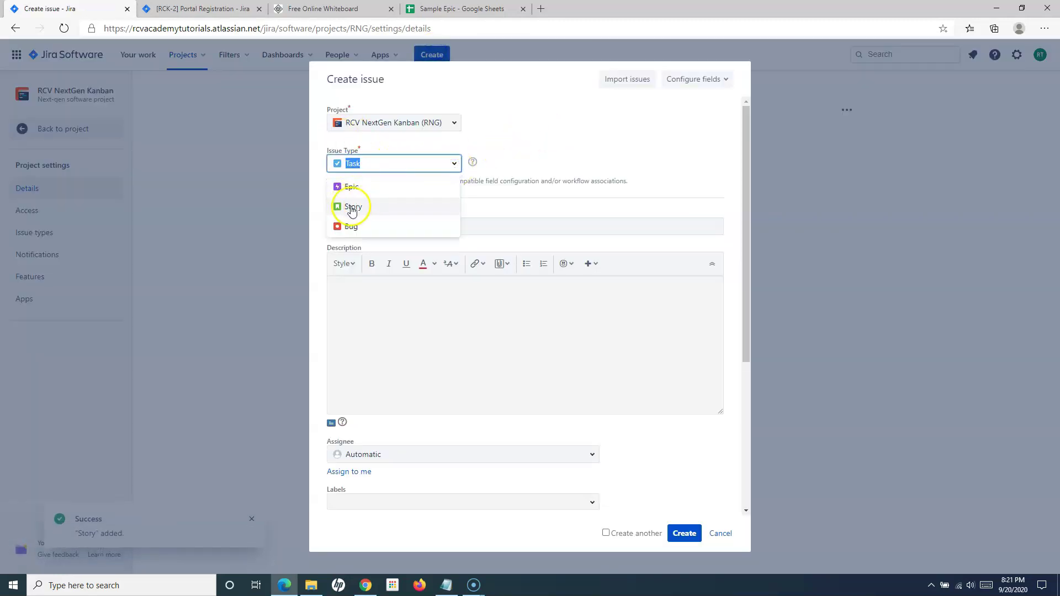
{"action": "left_click", "coordinate": [367, 213]}
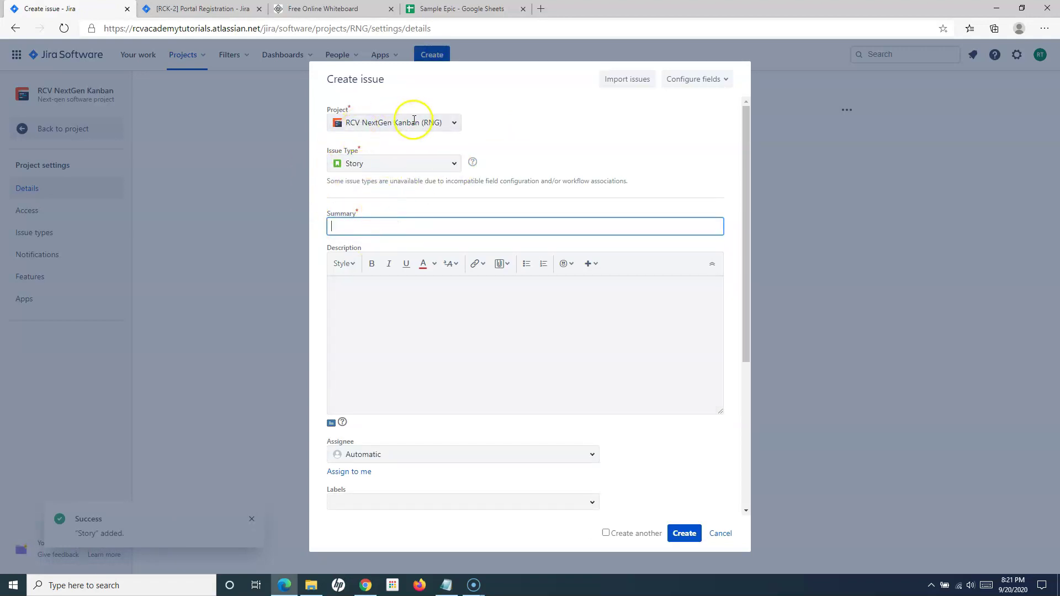
{"action": "left_click", "coordinate": [719, 534]}
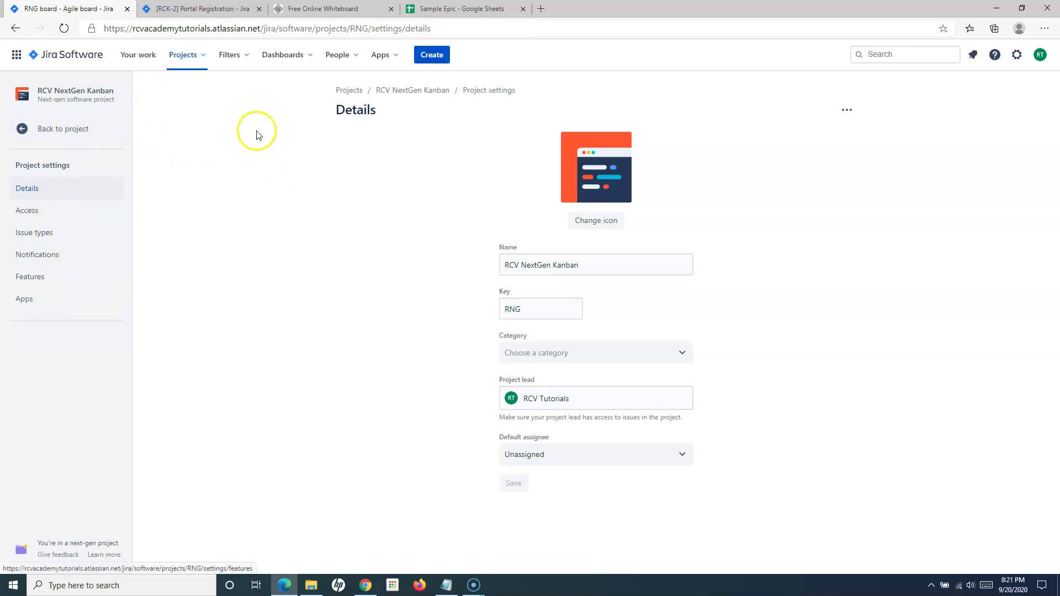
Open the RCV NextGen Scrum project, check the issue types and fields offered by its new issue form, and discard the form
{"action": "left_click", "coordinate": [58, 53]}
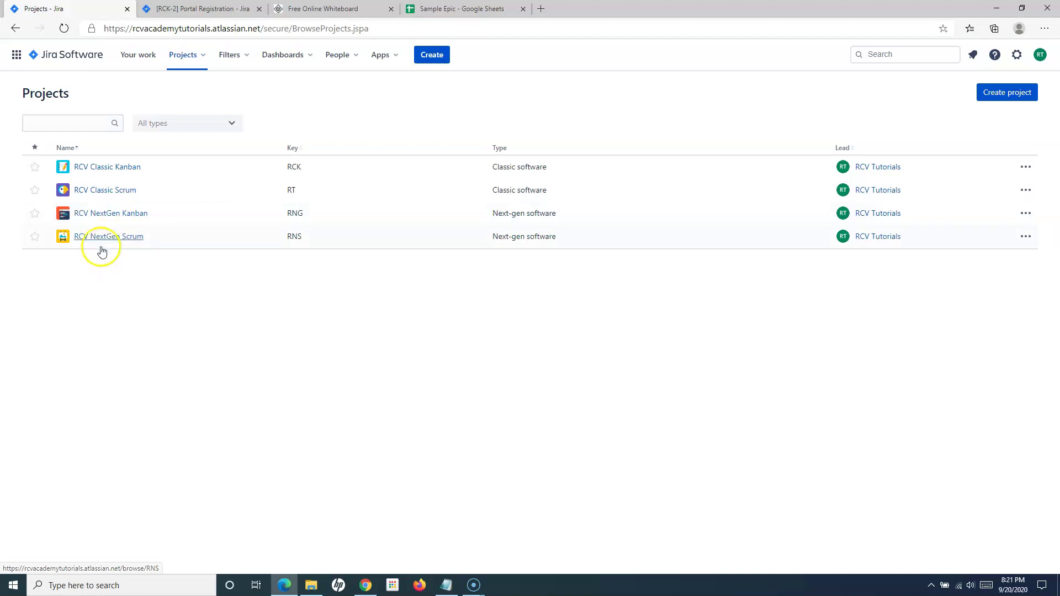
{"action": "left_click", "coordinate": [103, 240]}
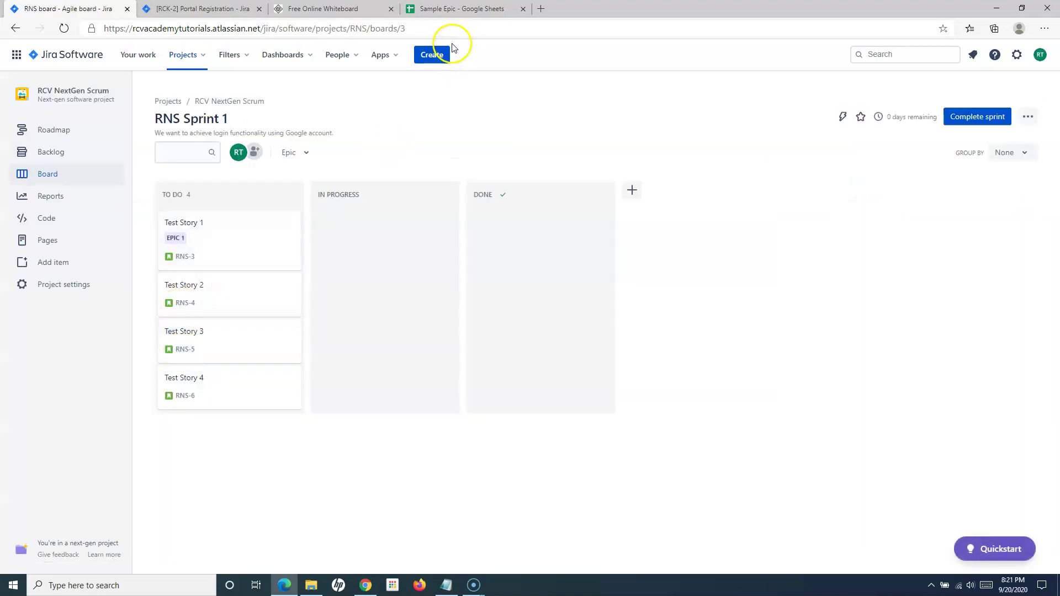
{"action": "left_click", "coordinate": [432, 56]}
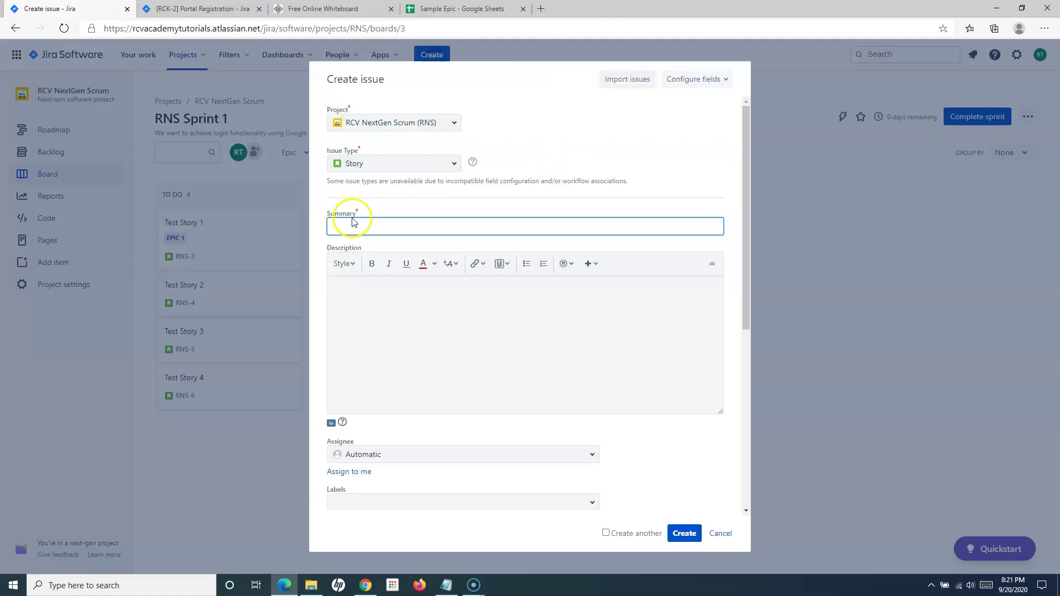
{"action": "left_click", "coordinate": [441, 162]}
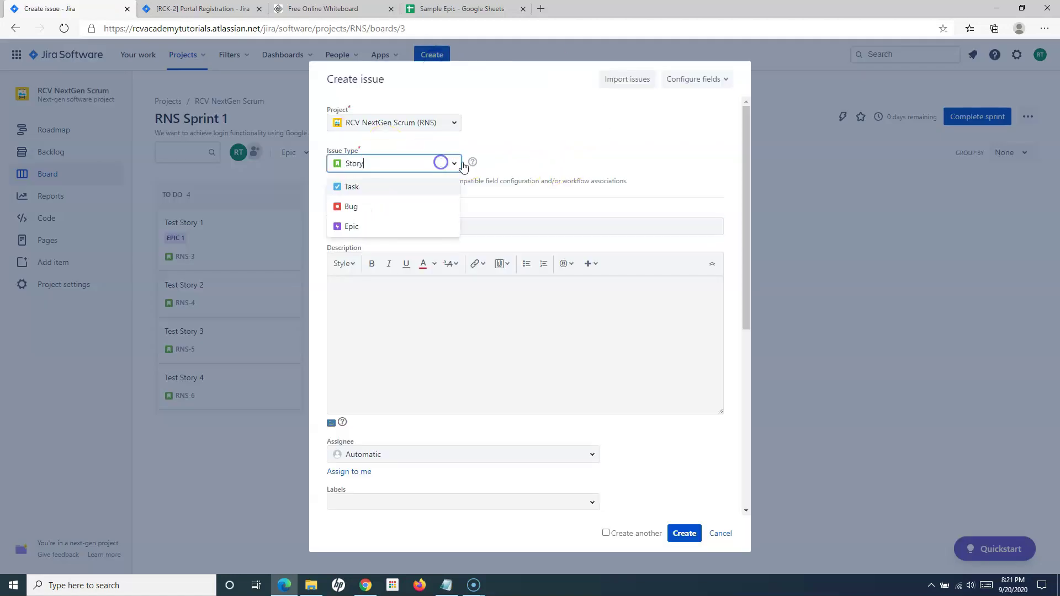
{"action": "left_click", "coordinate": [595, 131]}
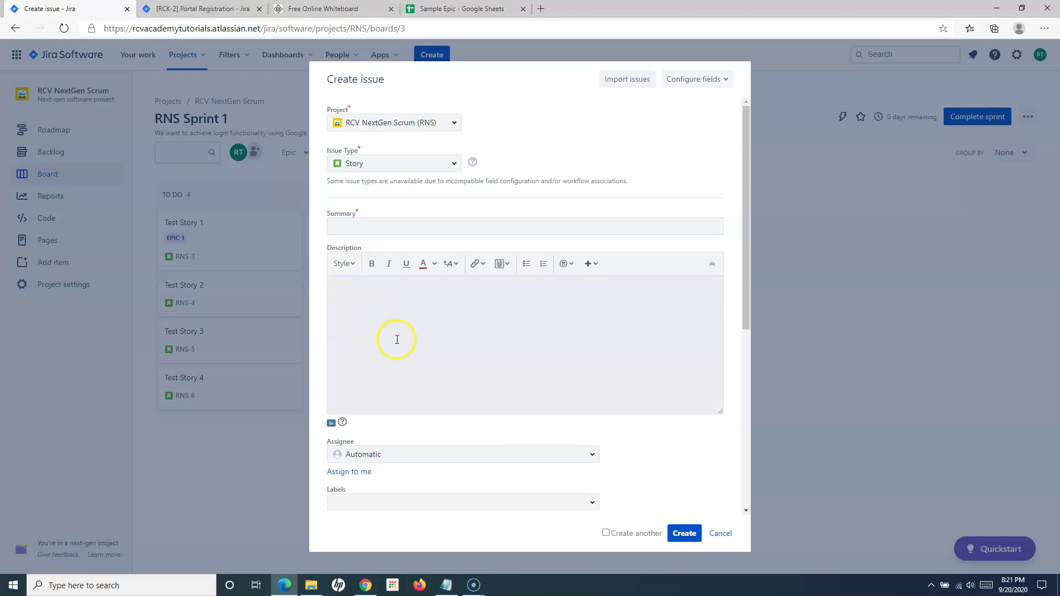
{"action": "scroll", "coordinate": [635, 457], "scroll_direction": "down", "scroll_amount": 6}
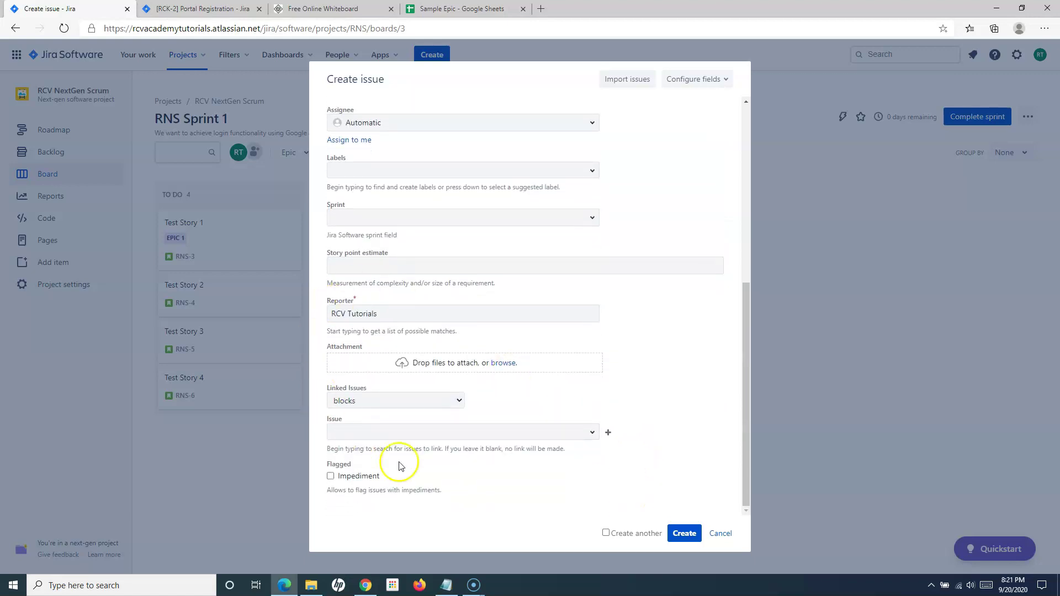
{"action": "left_click", "coordinate": [721, 535]}
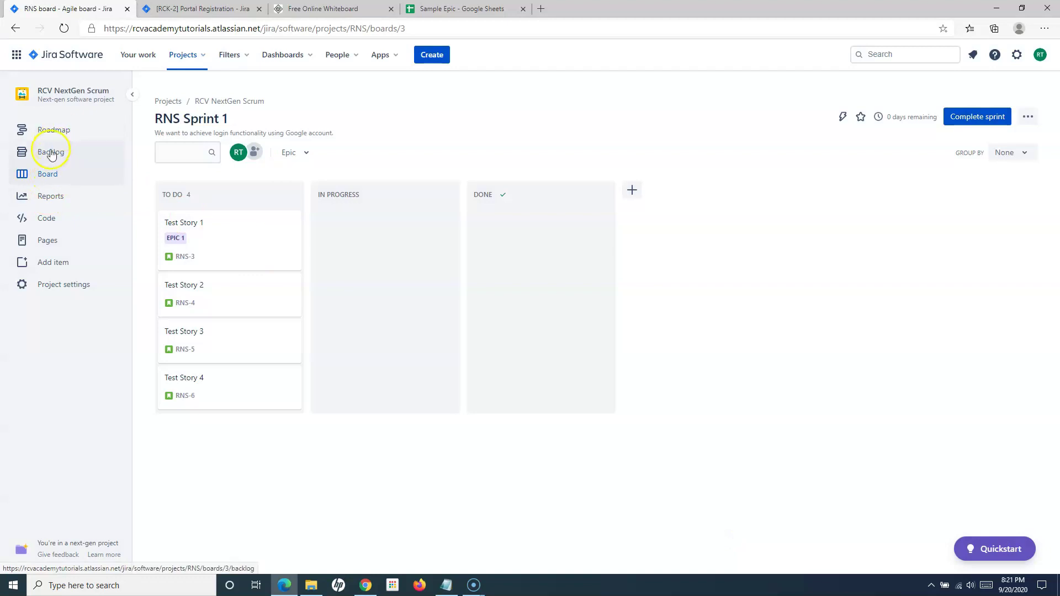
Open the full details of Epic 1 from the backlog and check the issue types offered for a new child issue
{"action": "left_click", "coordinate": [51, 152]}
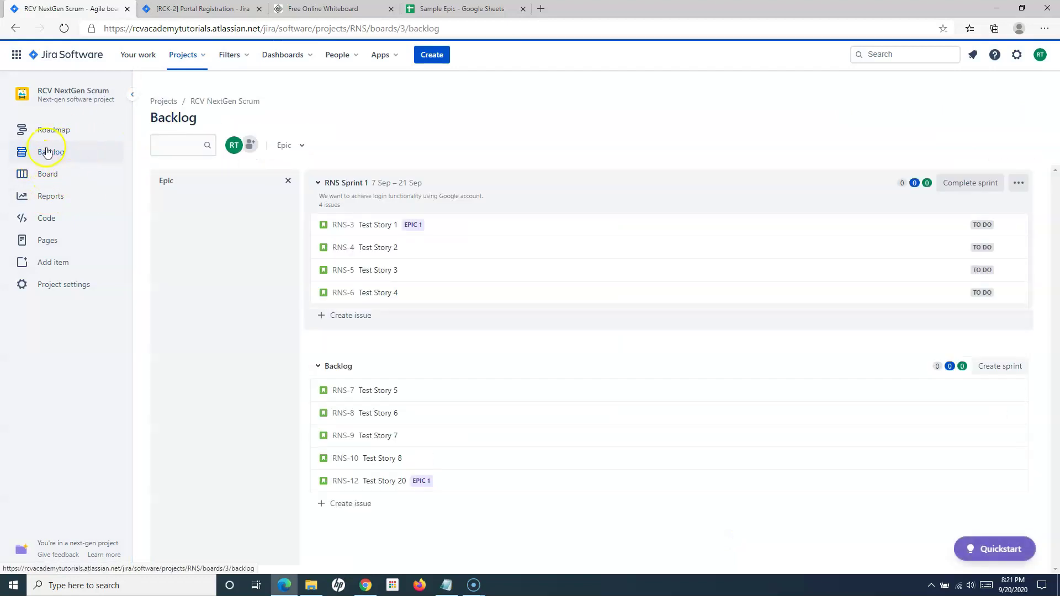
{"action": "left_click", "coordinate": [161, 232]}
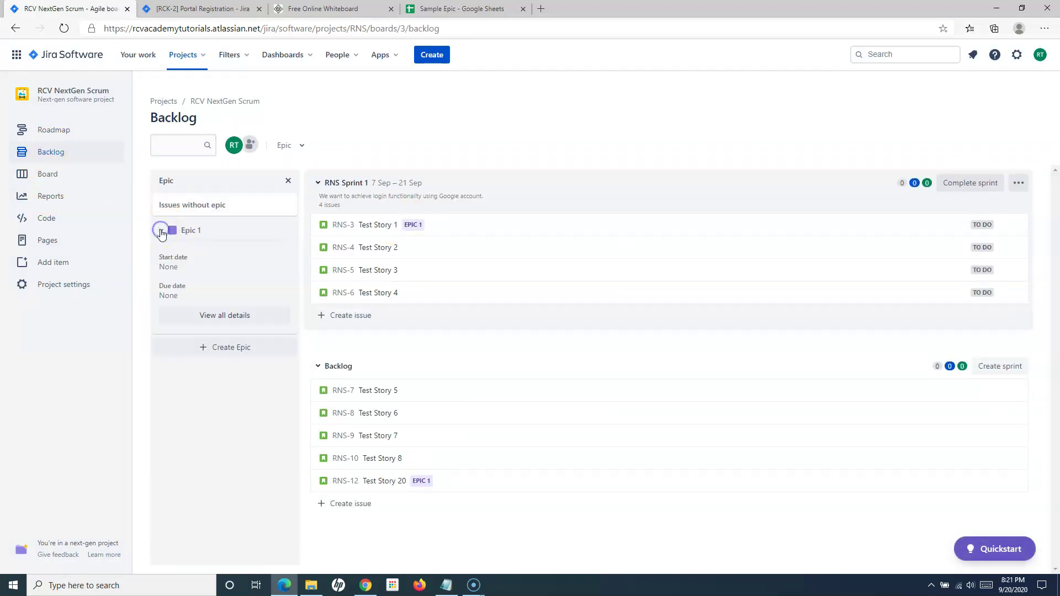
{"action": "left_click", "coordinate": [215, 315]}
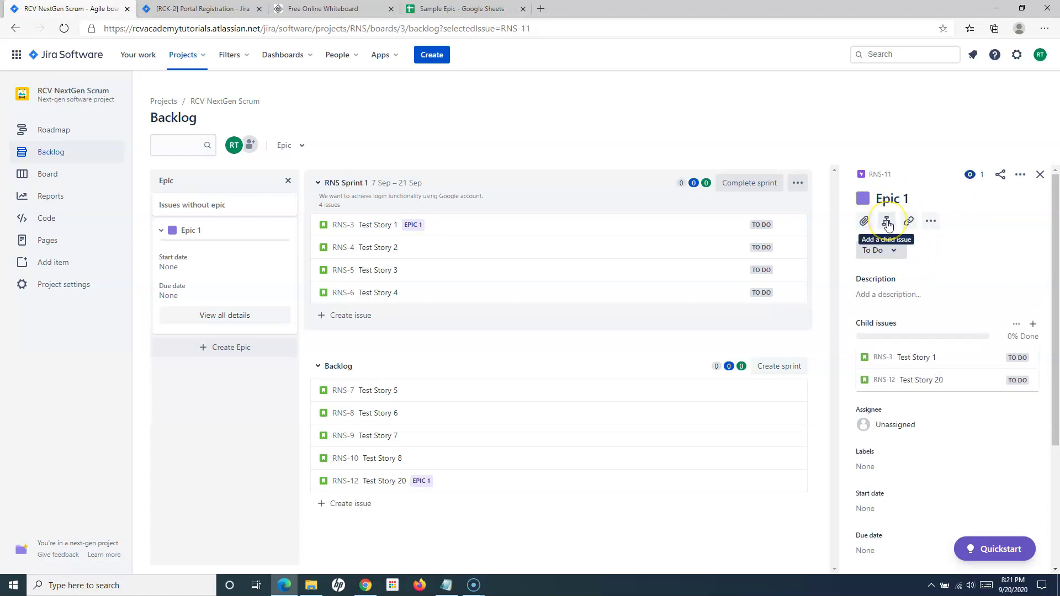
{"action": "left_click", "coordinate": [888, 223]}
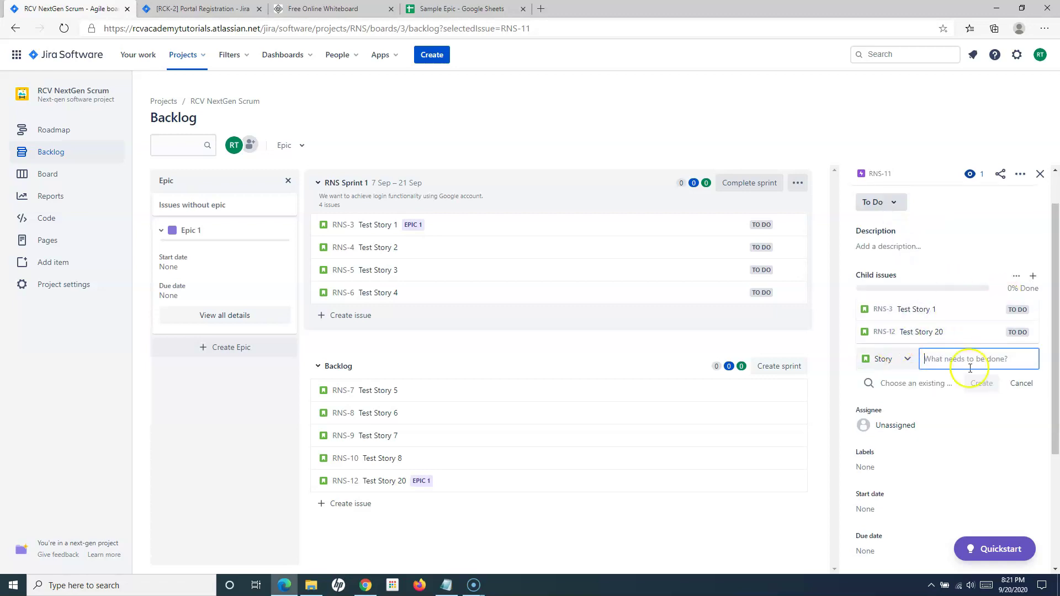
{"action": "left_click", "coordinate": [913, 362]}
{"action": "left_click", "coordinate": [908, 361]}
{"action": "left_click", "coordinate": [935, 359]}
Expand Epic 1 on the roadmap, start a child issue with the type Story, and leave it uncreated for the projects list
{"action": "left_click", "coordinate": [69, 133]}
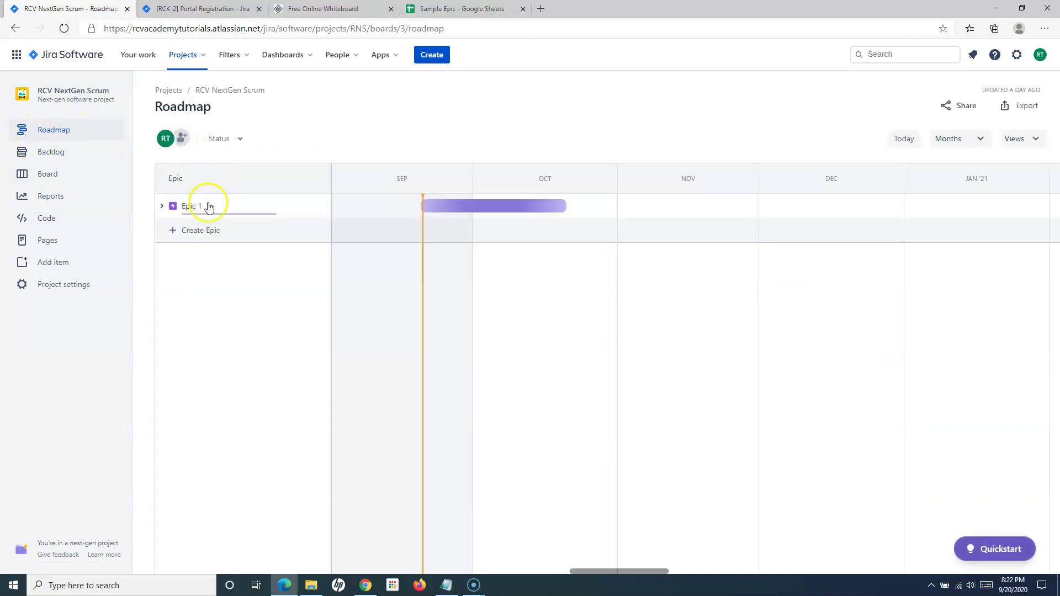
{"action": "left_click", "coordinate": [162, 207]}
{"action": "left_click", "coordinate": [319, 208]}
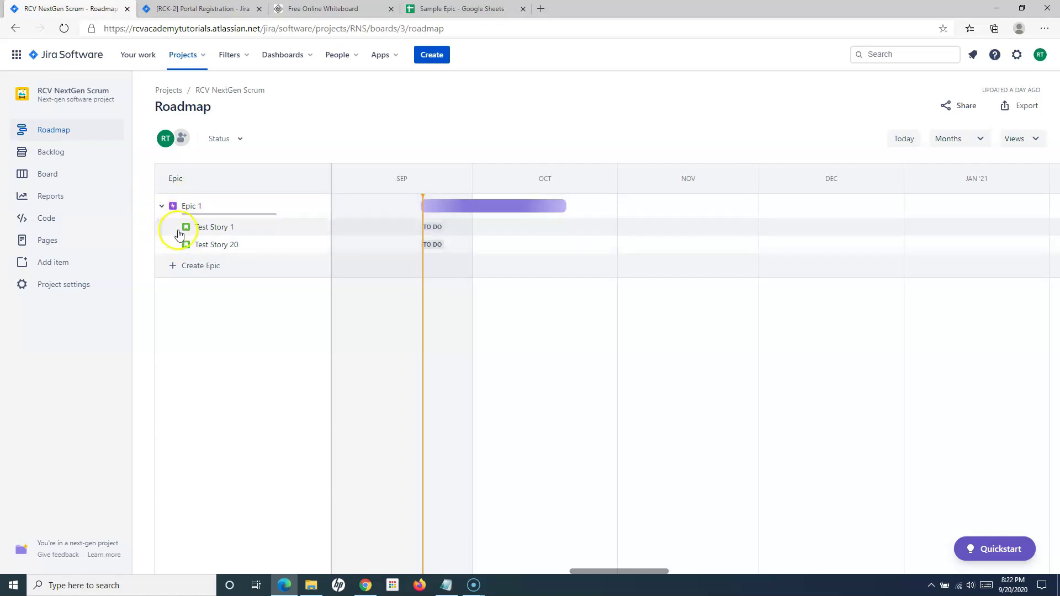
{"action": "left_click", "coordinate": [318, 206]}
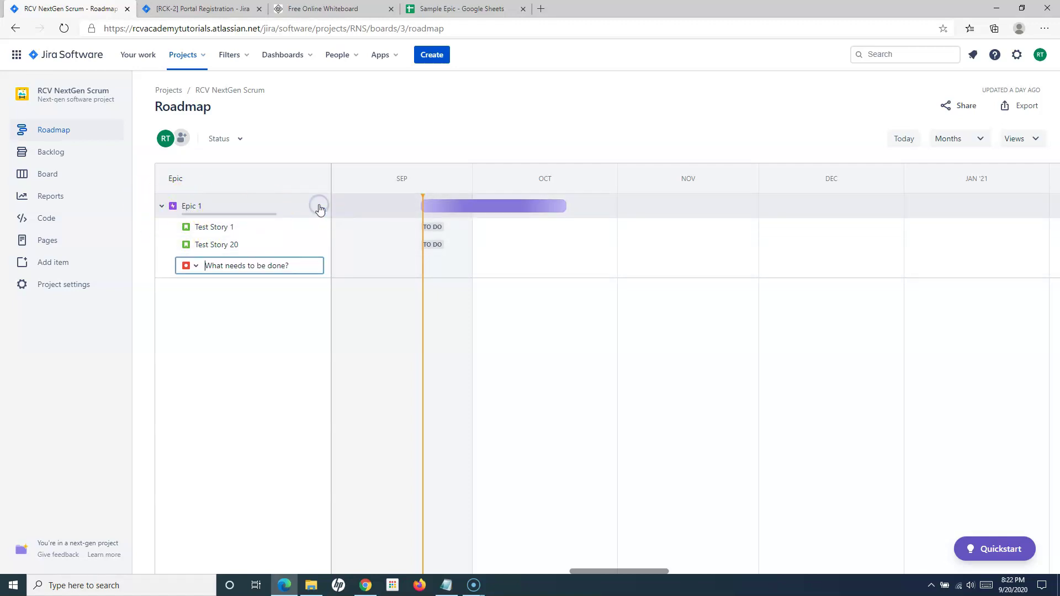
{"action": "left_click", "coordinate": [197, 266]}
{"action": "left_click", "coordinate": [193, 285]}
{"action": "left_click", "coordinate": [258, 266]}
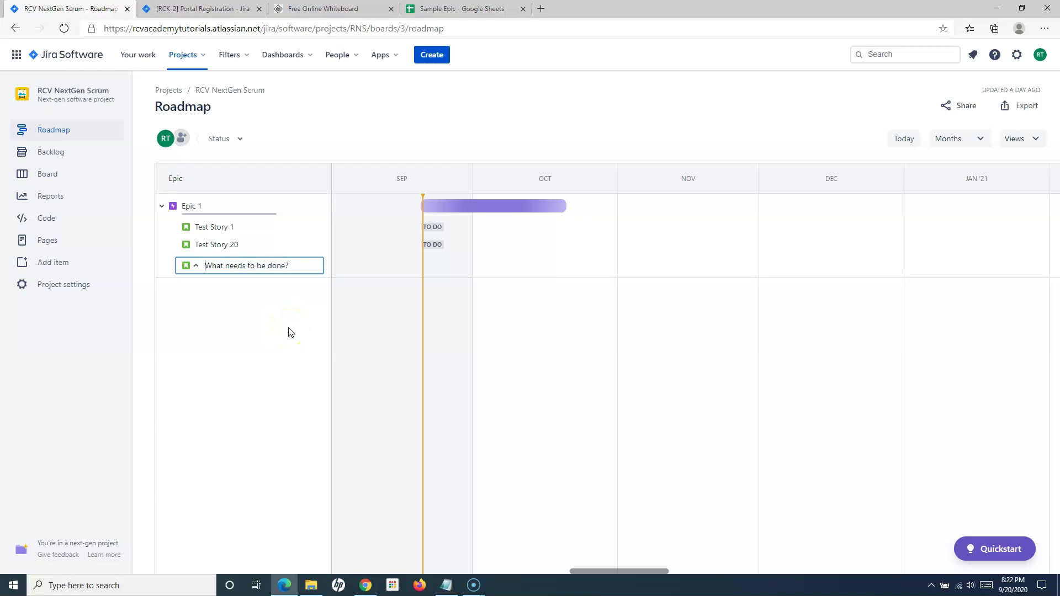
{"action": "left_click", "coordinate": [66, 54]}
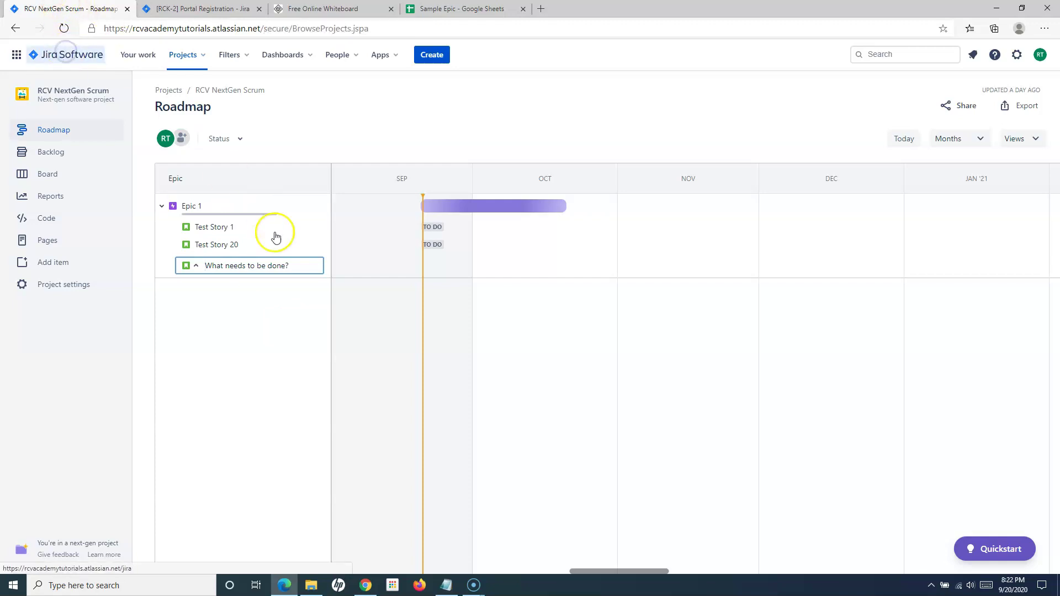